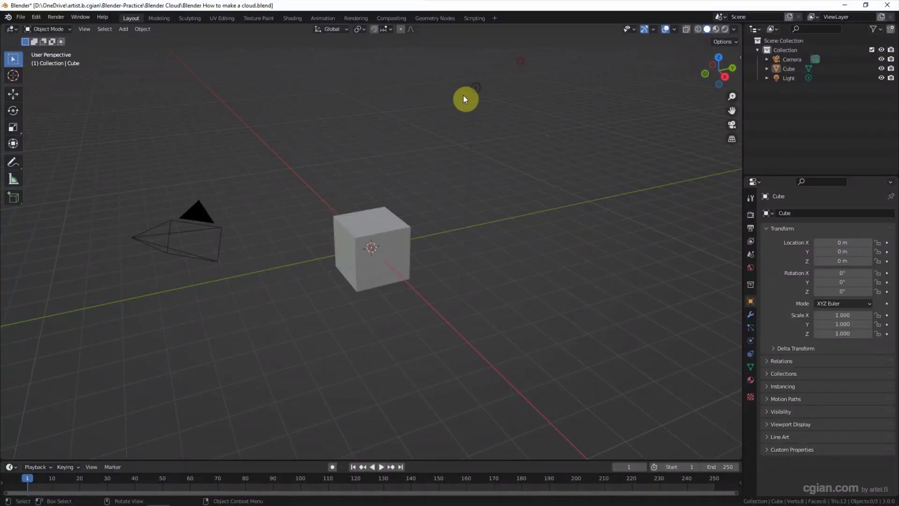
Step: Delete the light and the camera, then select the remaining default cube
drag(522, 61, 415, 134)
key(Delete)
drag(254, 199, 115, 291)
key(Delete)
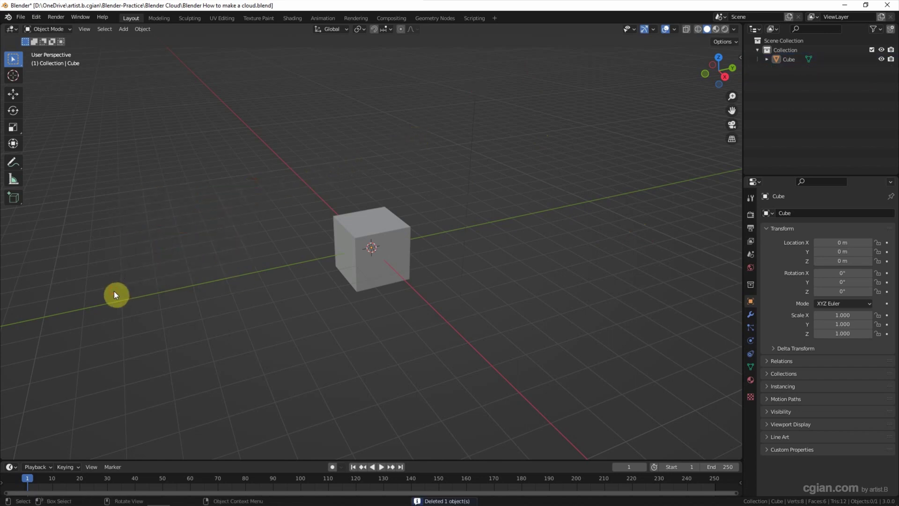
scroll(372, 264, up, 2)
click(337, 261)
middle_drag(300, 260, 312, 258)
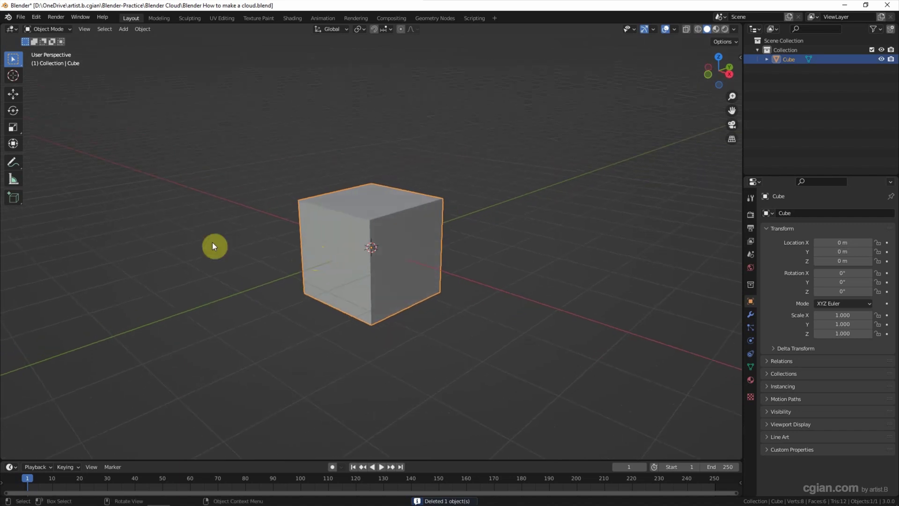
Step: In Edit Mode with face select, extrude the cube's right and left faces outward into a long block
click(56, 28)
click(56, 49)
scroll(158, 166, up, 1)
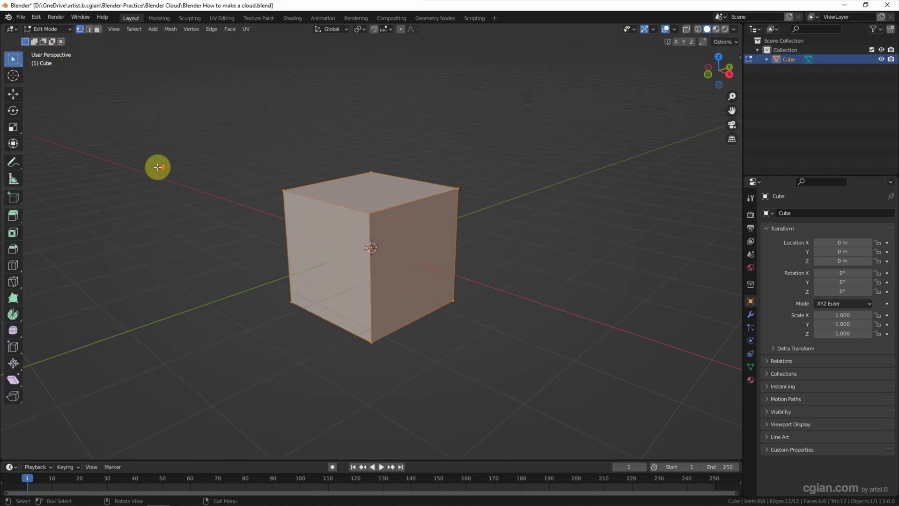
scroll(158, 167, up, 1)
click(97, 29)
click(429, 270)
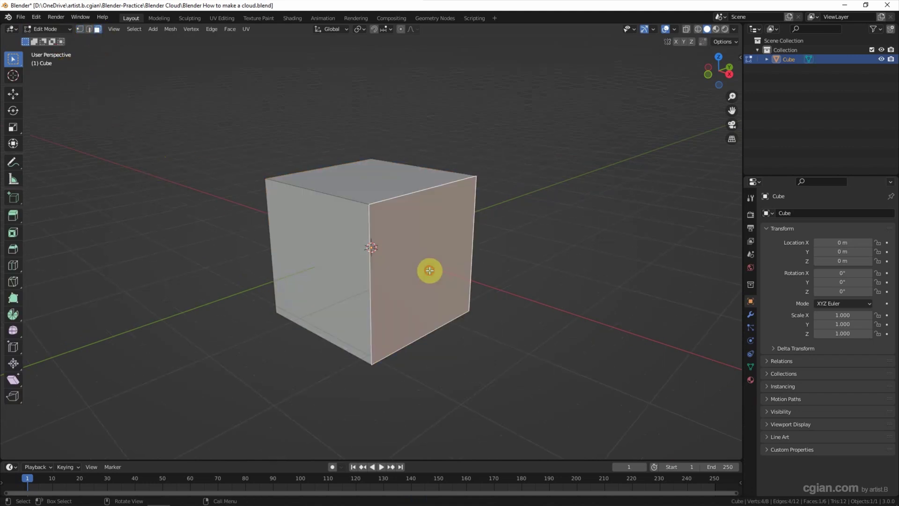
key(e)
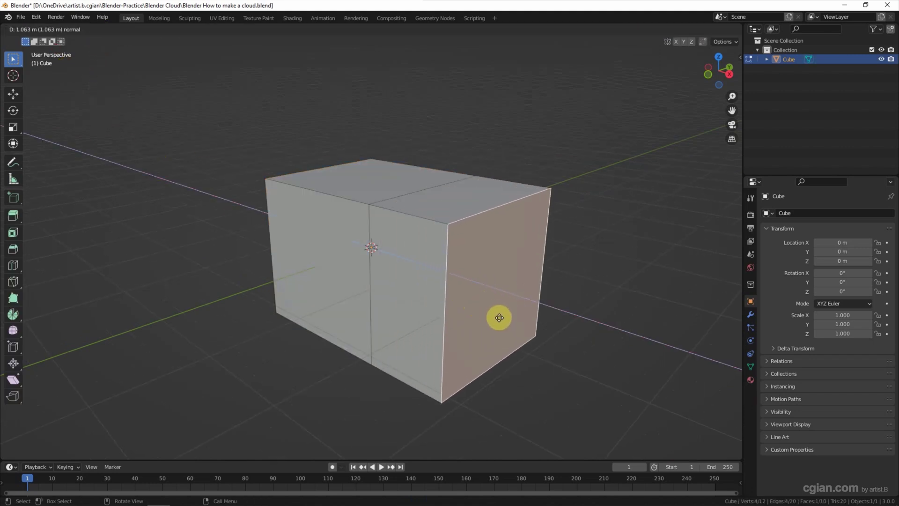
click(500, 316)
middle_drag(367, 292, 480, 285)
click(351, 257)
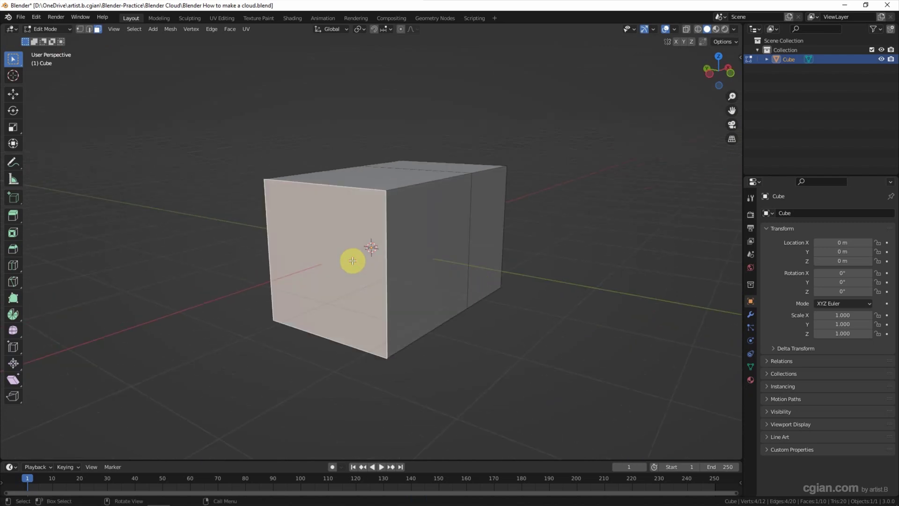
key(e)
click(120, 321)
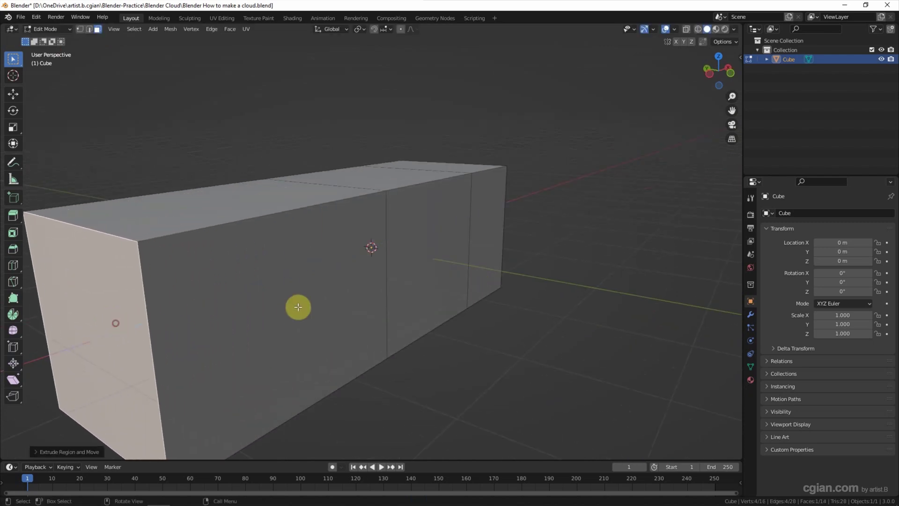
Step: Extrude the middle top face upward to form a raised centre section
middle_drag(297, 307, 194, 310)
click(356, 168)
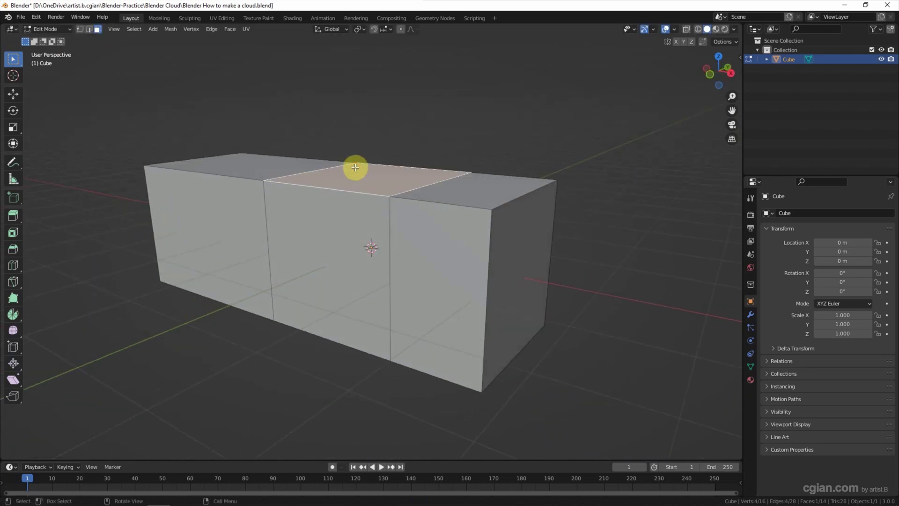
key(e)
click(366, 122)
Step: Select the three bottom faces and move them upward to lift the block's underside
mouse_move(366, 123)
middle_down()
mouse_move(361, 181)
mouse_move(458, 261)
middle_up()
click(470, 297)
shift+click(388, 307)
shift+click(266, 323)
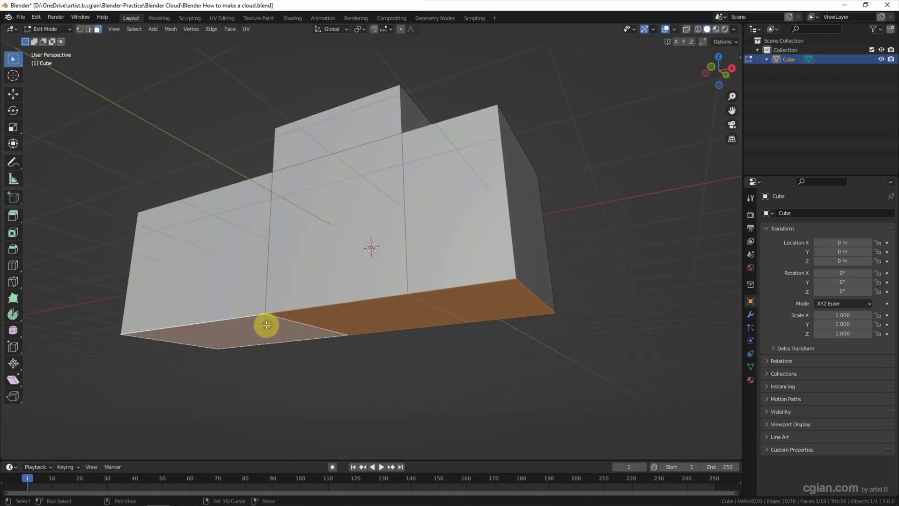
click(12, 94)
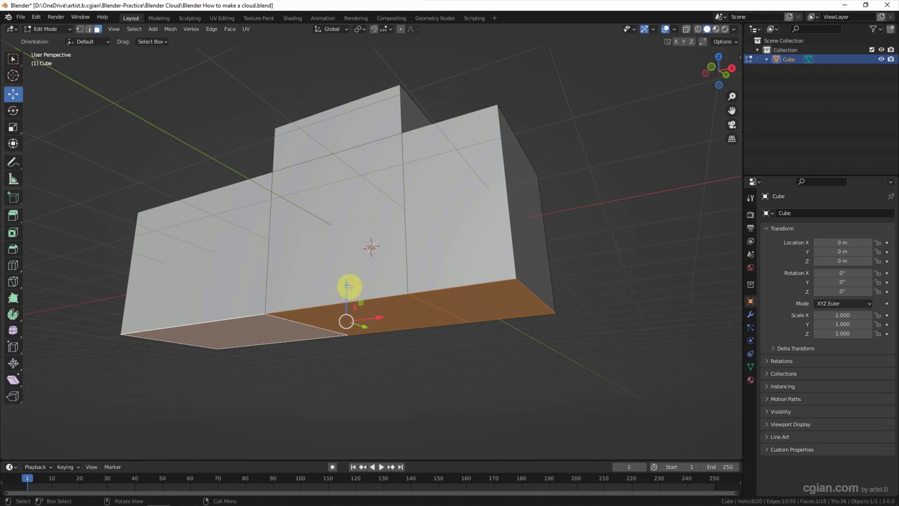
mouse_move(351, 287)
mouse_down()
mouse_move(351, 251)
mouse_move(427, 297)
mouse_up()
mouse_move(428, 298)
middle_down()
mouse_move(440, 323)
mouse_move(434, 307)
middle_up()
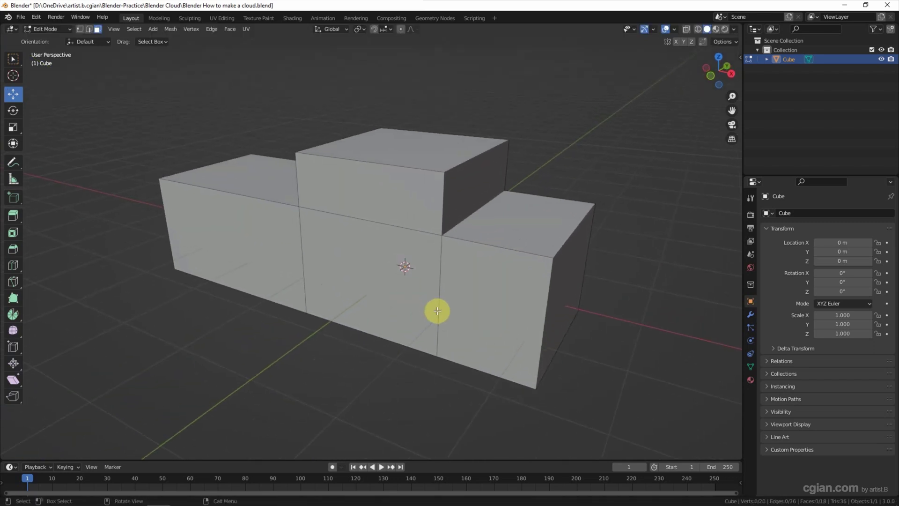
click(55, 29)
Step: In Object Mode, add a Subdivision Surface modifier with viewport and render levels set to 5
click(57, 40)
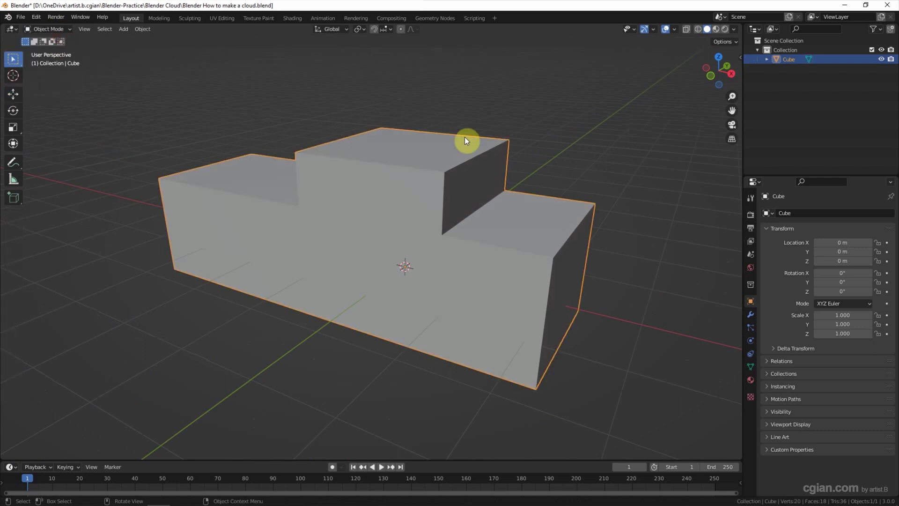
click(751, 317)
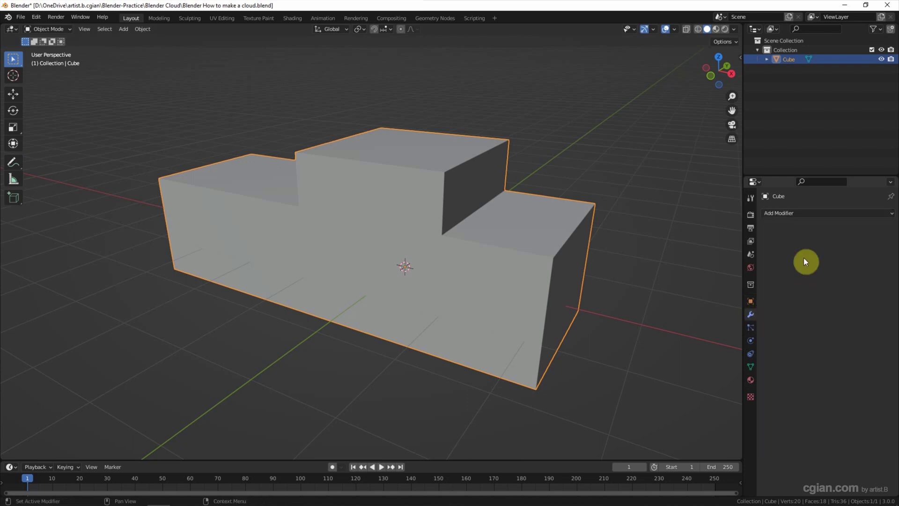
click(806, 213)
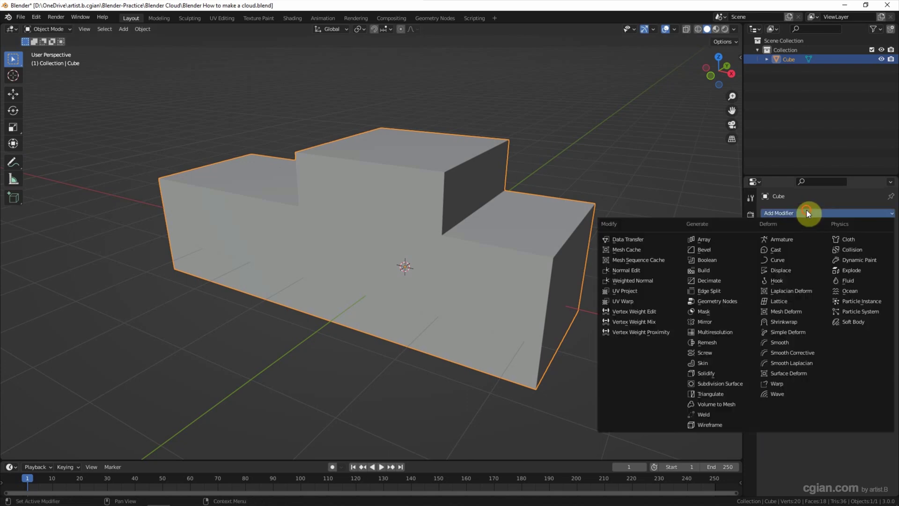
click(731, 384)
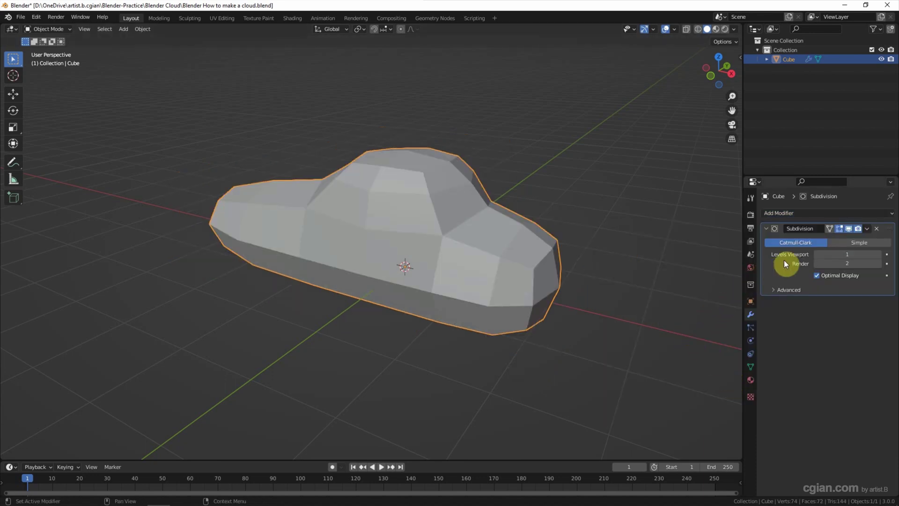
click(878, 254)
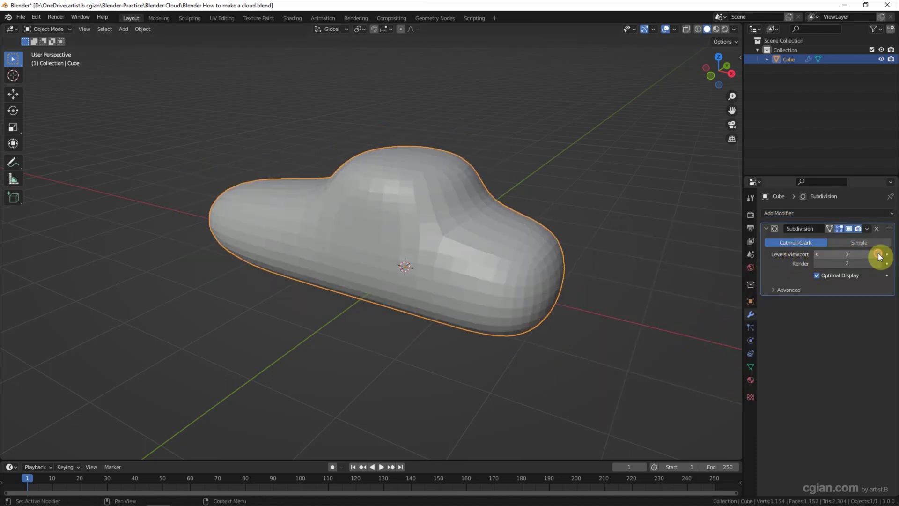
click(879, 254)
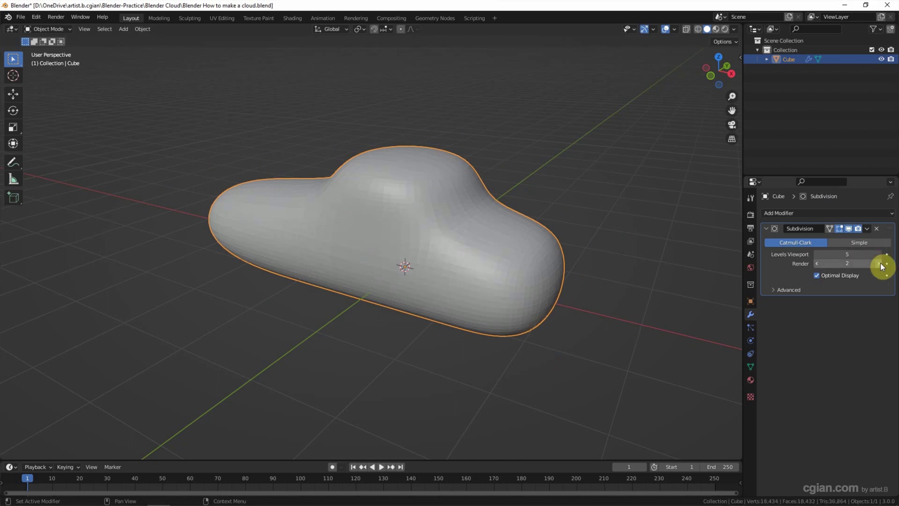
click(881, 263)
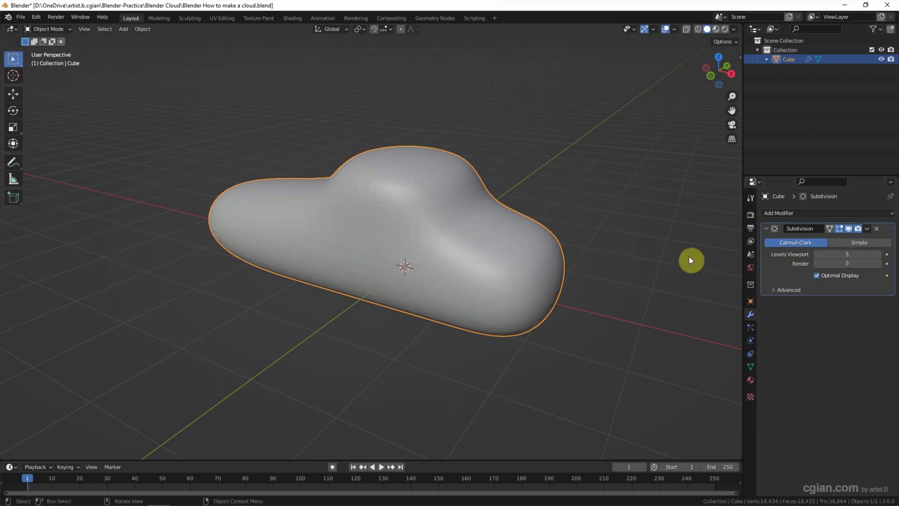
Step: Add a Displace modifier with a new Clouds texture of size 0.76
click(791, 212)
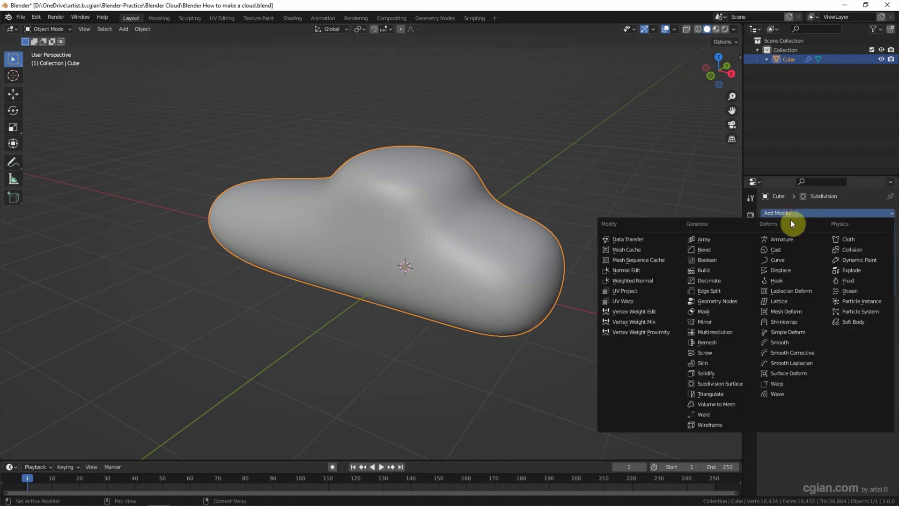
click(793, 271)
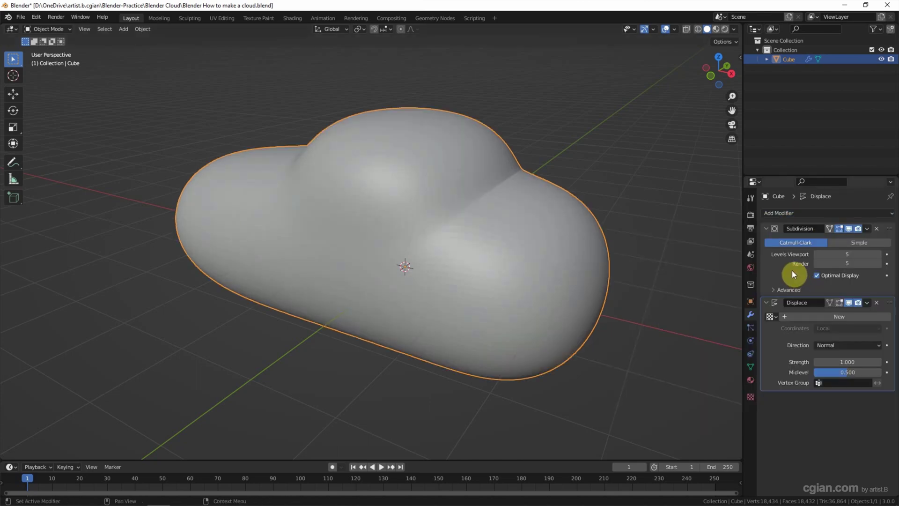
click(806, 317)
click(889, 317)
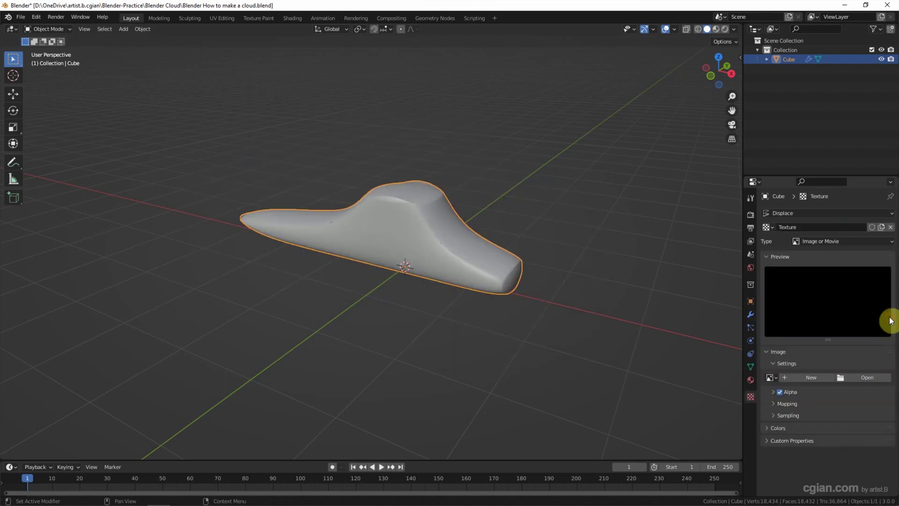
click(829, 240)
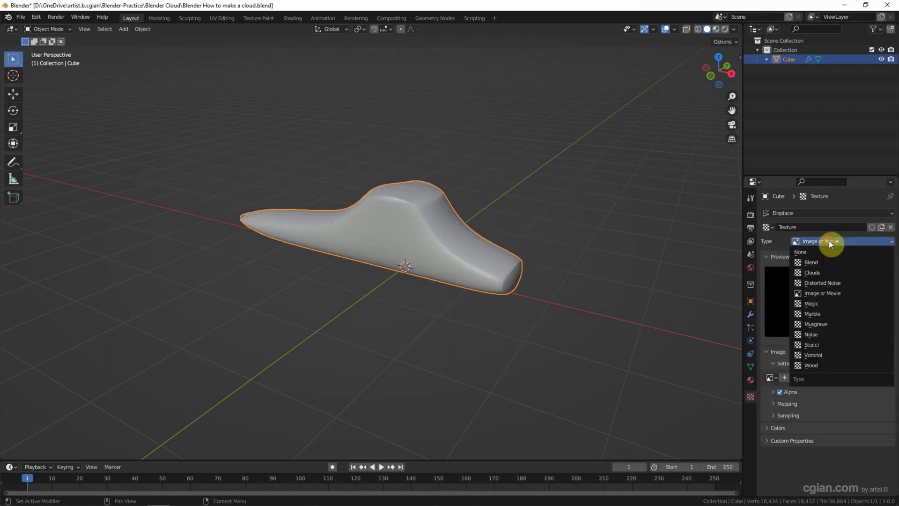
click(835, 274)
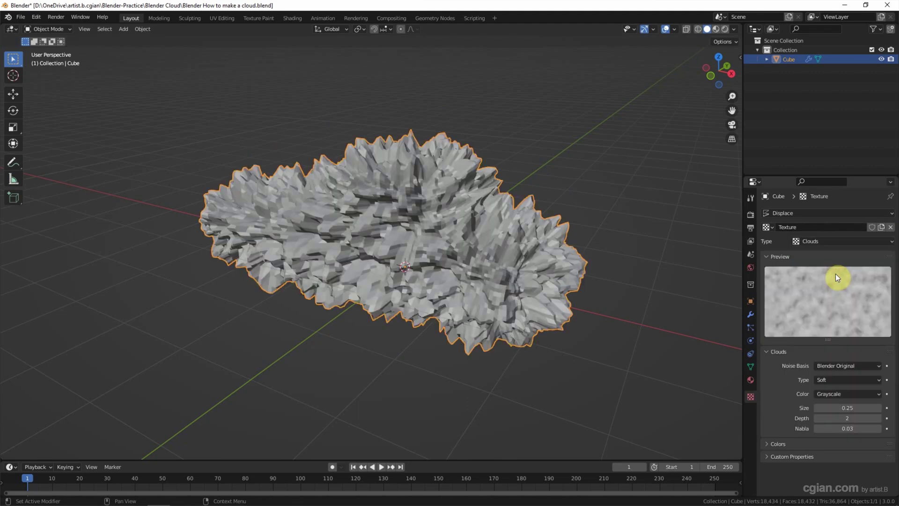
drag(844, 407, 879, 408)
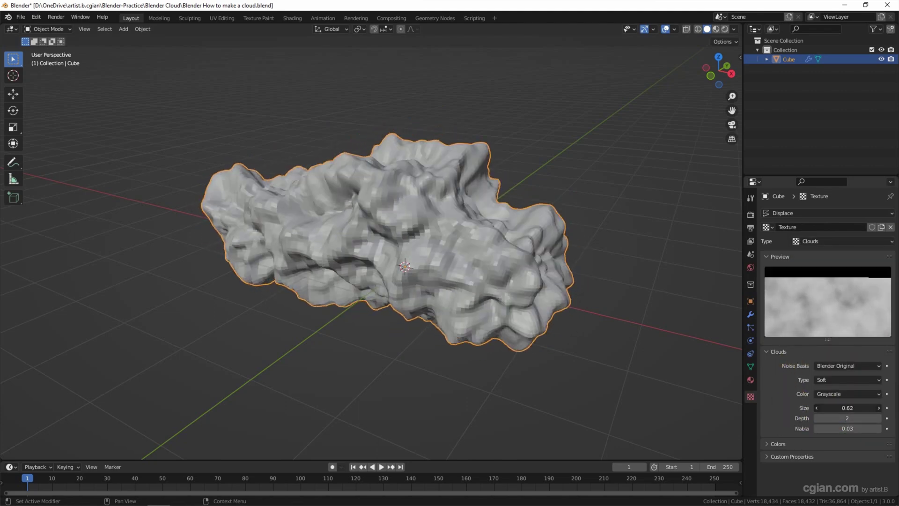
drag(878, 407, 838, 423)
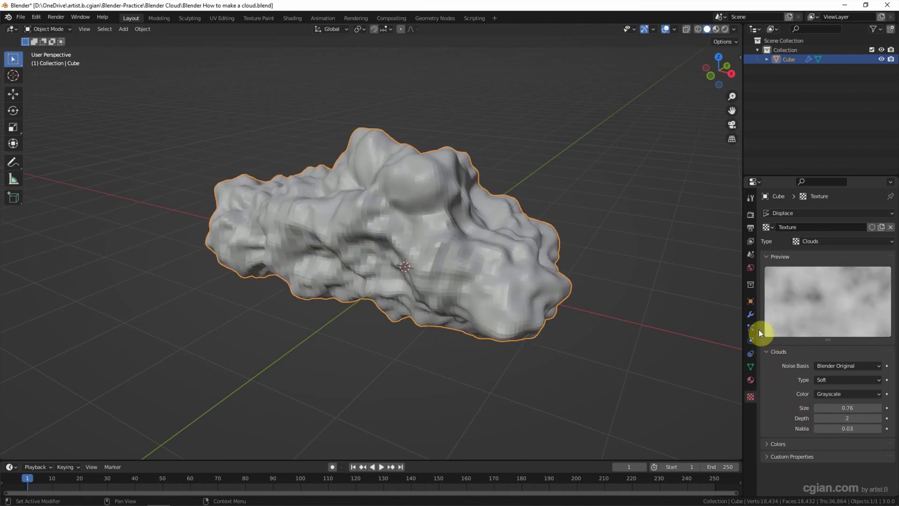
Step: Set the Displace modifier strength to 0.9
click(751, 313)
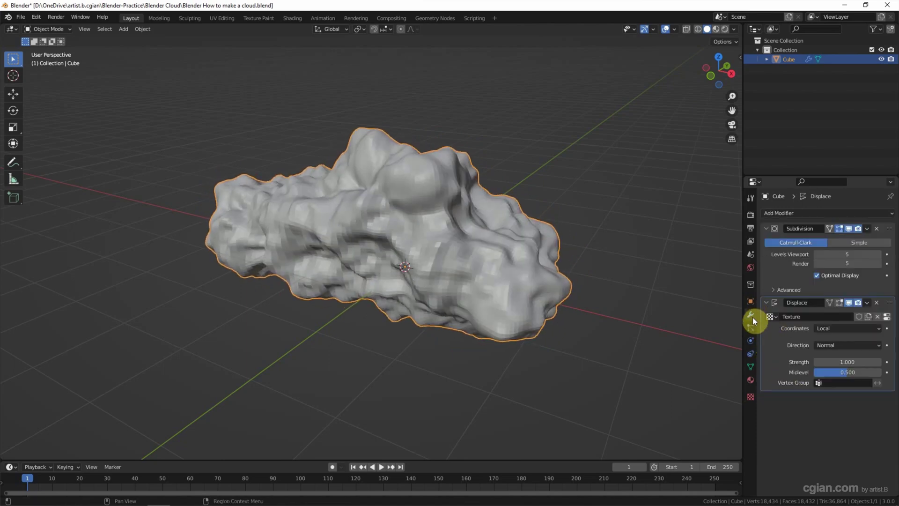
mouse_move(848, 361)
drag(847, 362, 840, 363)
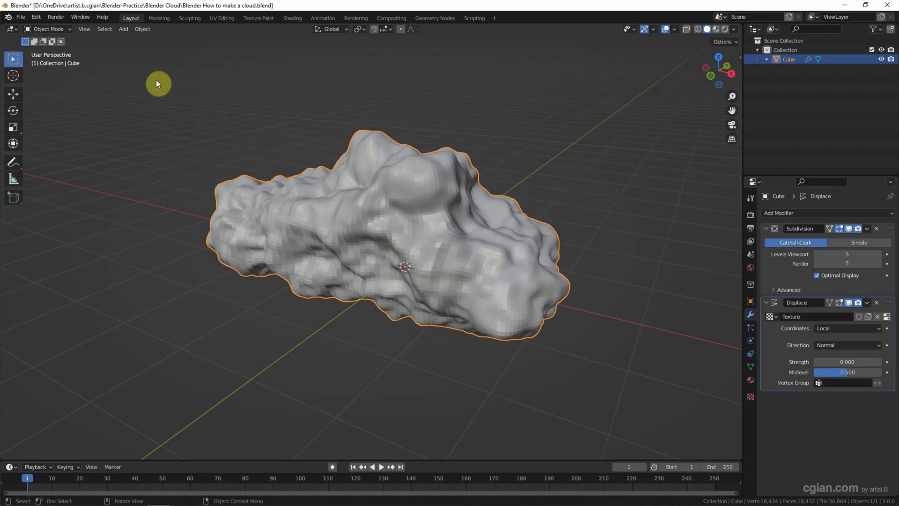
Step: Apply Shade Smooth to the cloud mesh via the Object menu
click(145, 30)
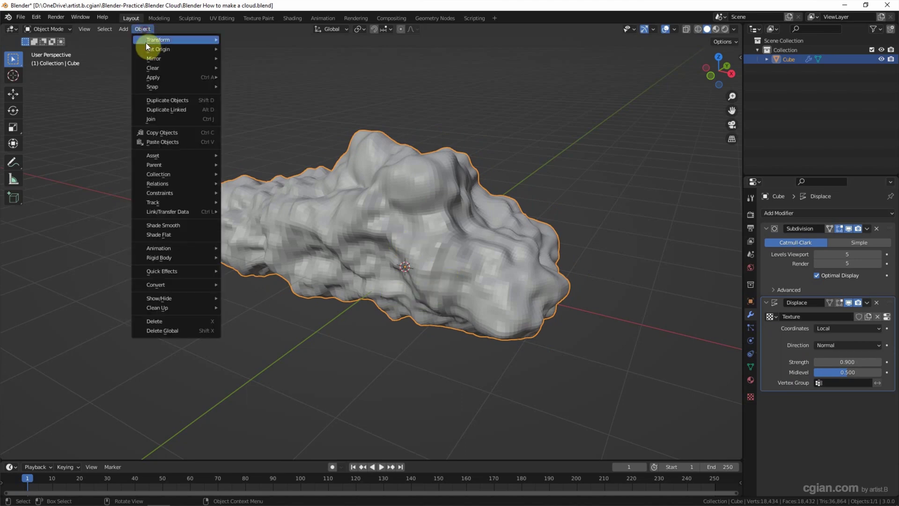
click(178, 225)
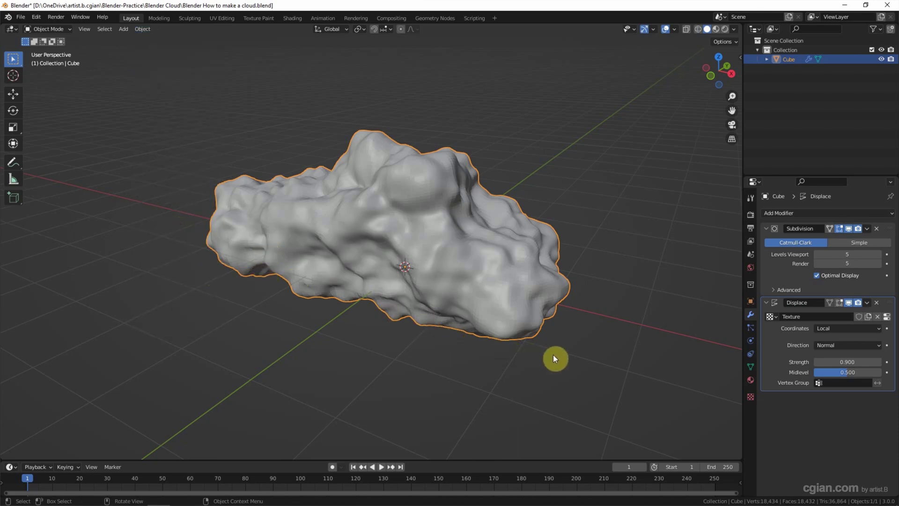
scroll(554, 359, up, 1)
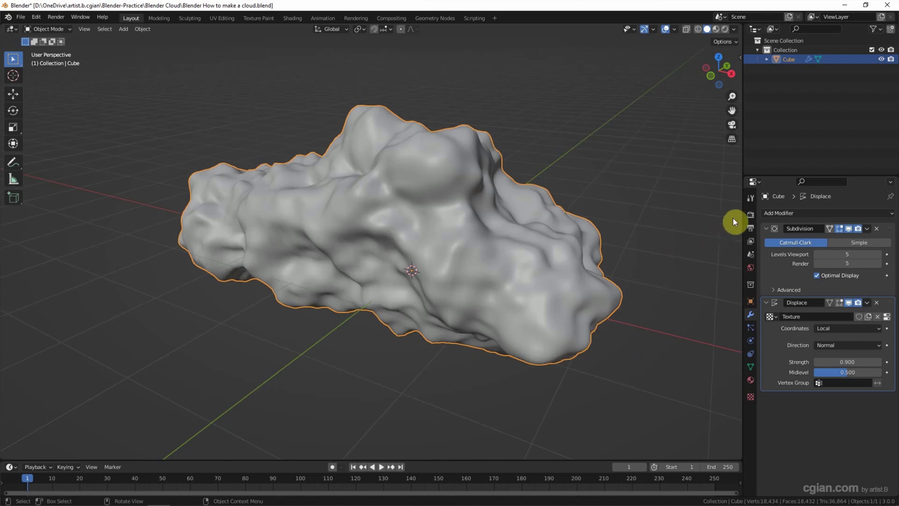
click(752, 214)
Step: Set the render engine to Cycles and show the cloud in Rendered viewport shading, side-on
click(829, 213)
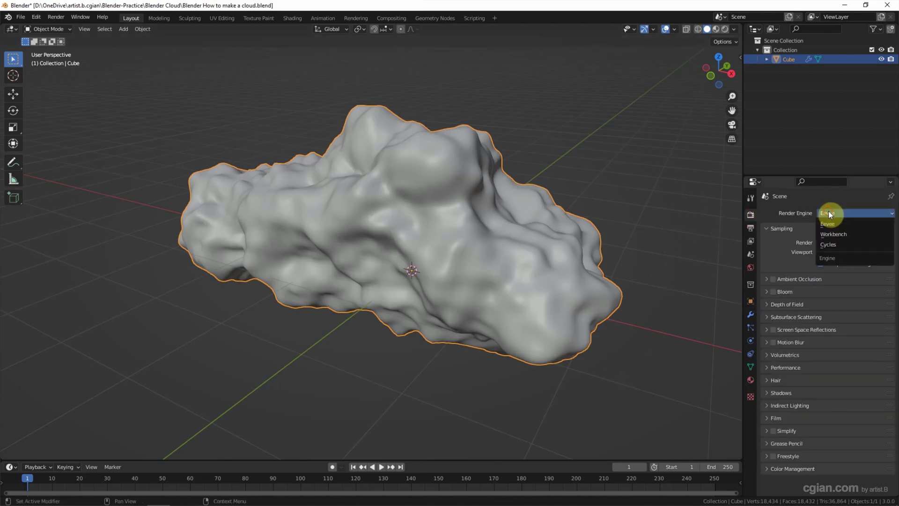
click(849, 243)
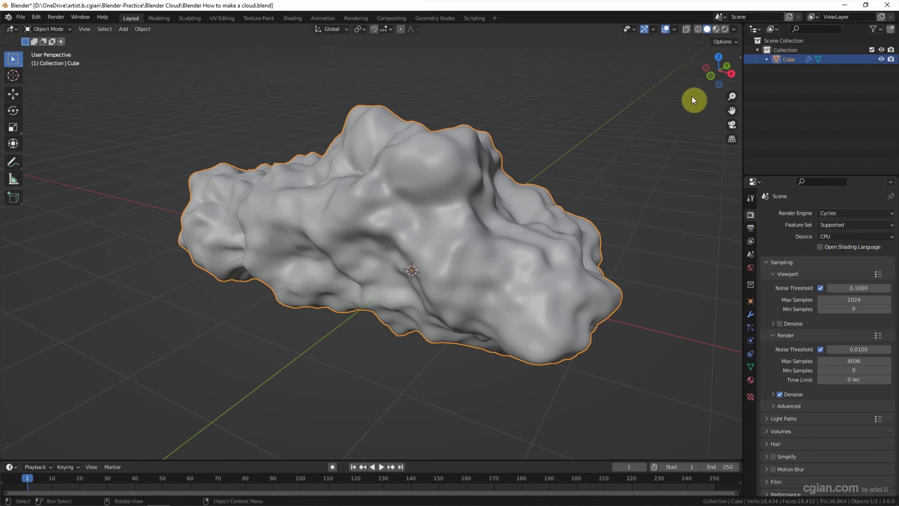
click(725, 28)
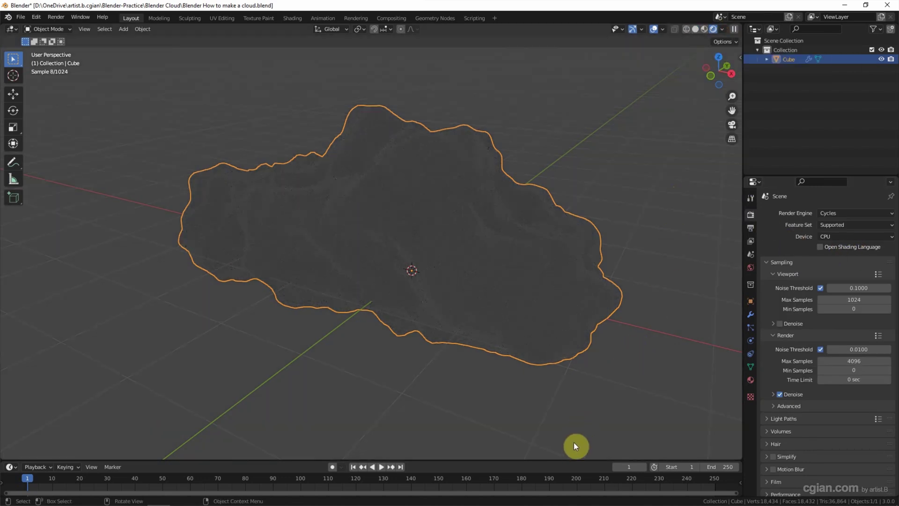
mouse_move(578, 461)
mouse_down()
mouse_move(586, 393)
mouse_move(568, 217)
mouse_up()
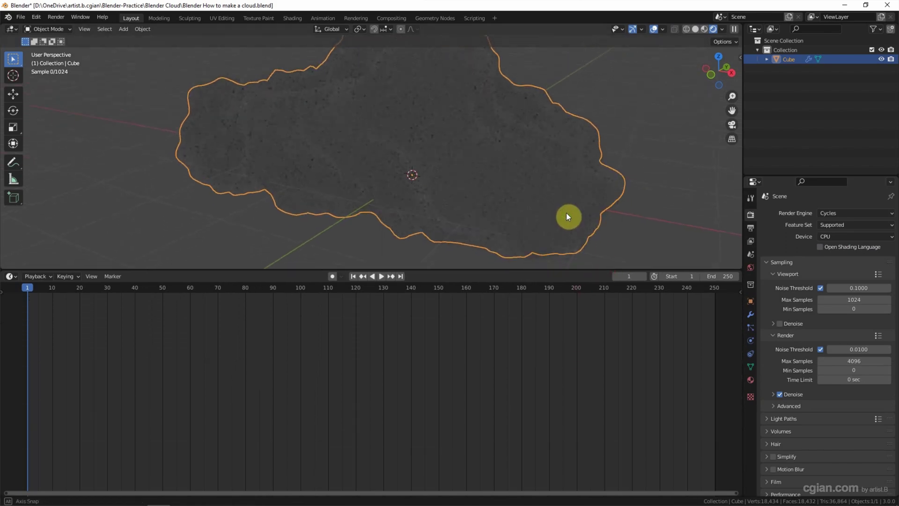
mouse_move(568, 216)
middle_down()
mouse_move(618, 189)
mouse_move(560, 178)
mouse_move(581, 193)
mouse_move(570, 185)
middle_up()
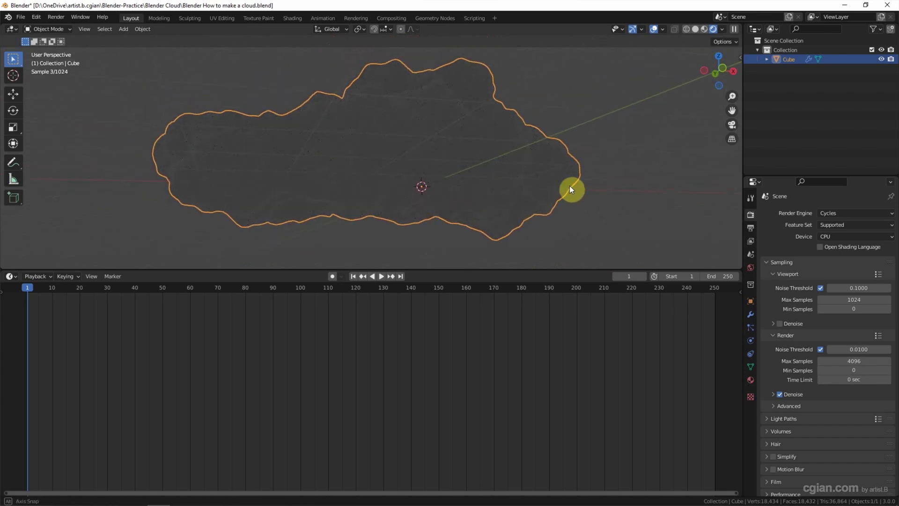
click(10, 277)
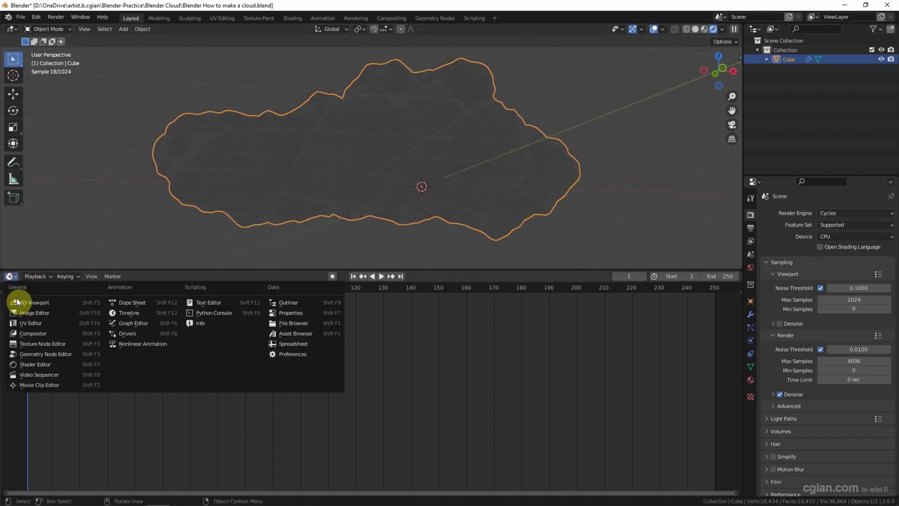
Step: Turn the lower area into a Shader Editor showing the World nodes
click(34, 362)
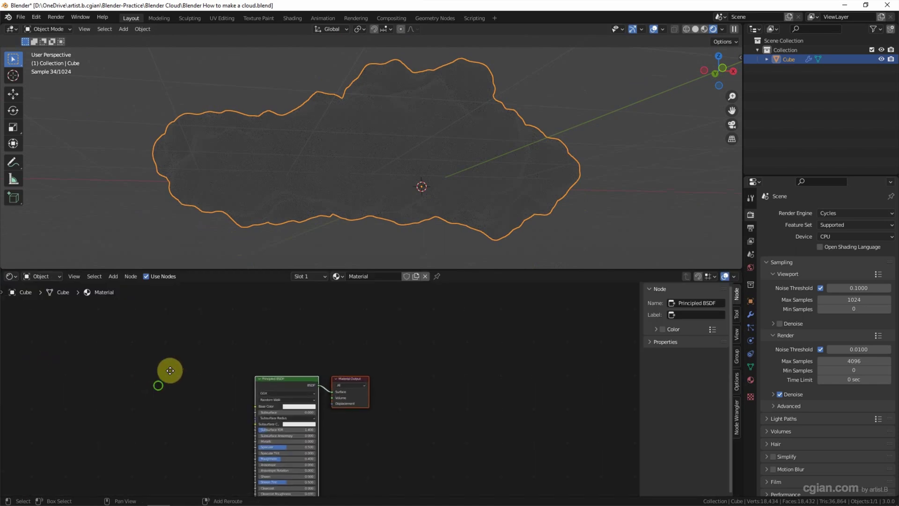
click(40, 277)
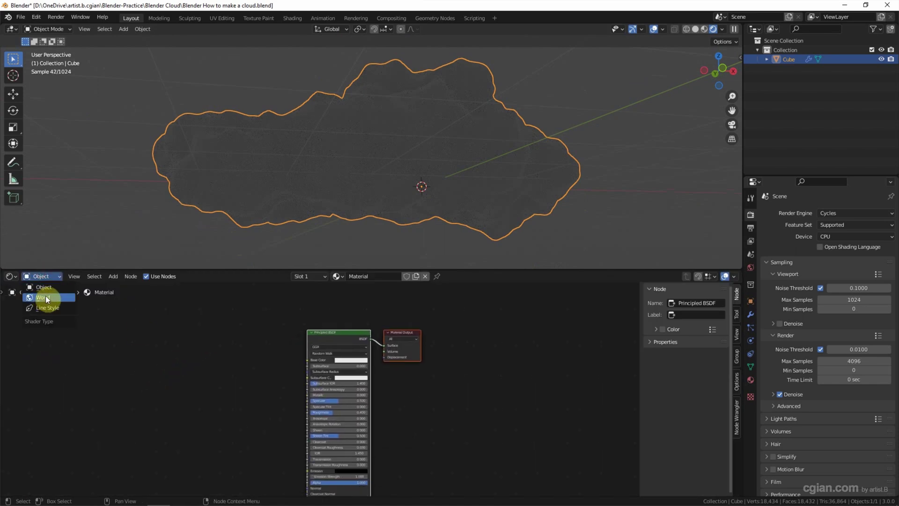
click(46, 297)
scroll(160, 351, up, 2)
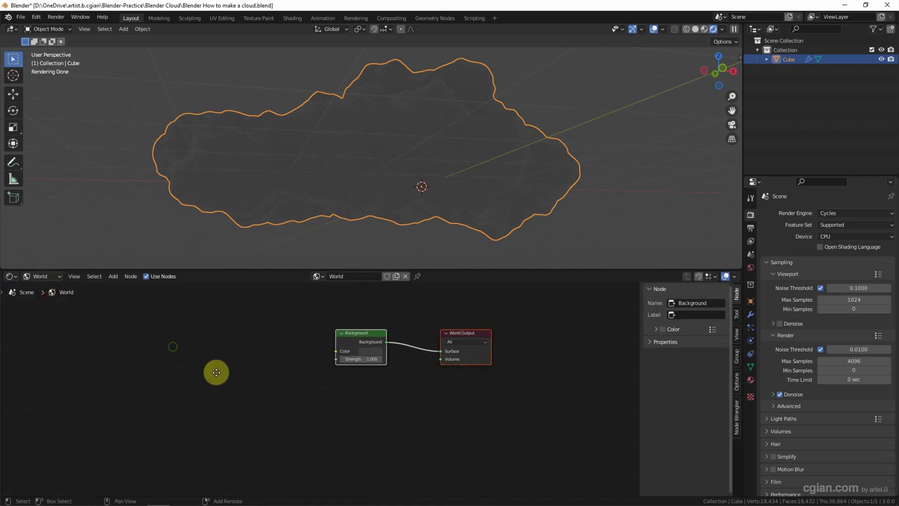
mouse_move(215, 370)
middle_down()
mouse_move(223, 388)
mouse_move(215, 398)
middle_up()
scroll(223, 364, up, 1)
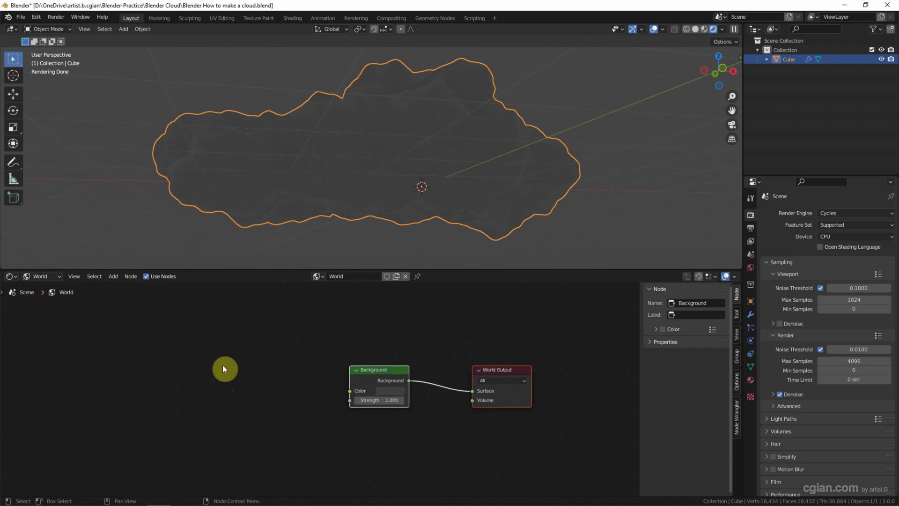
Step: Add a Sky Texture node and connect its Color to the Background Color input
key(shift+a)
click(222, 366)
text(sky)
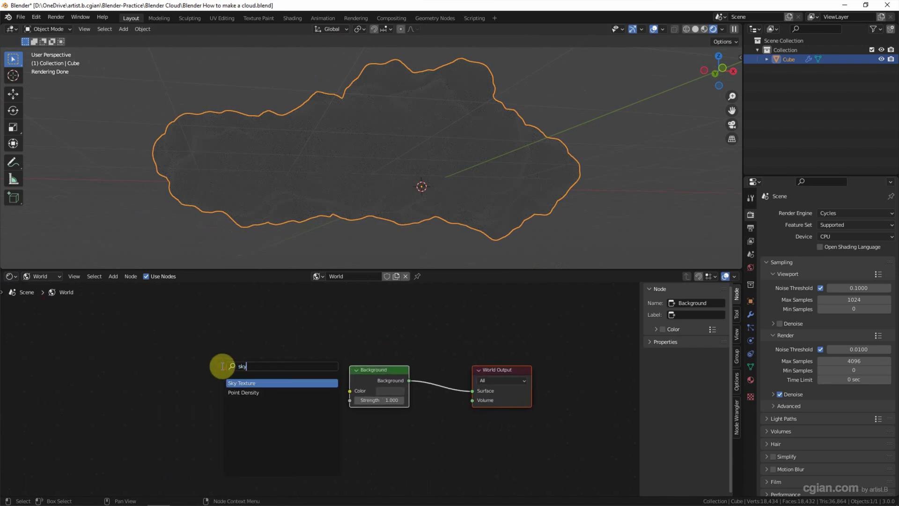
key(Return)
click(238, 354)
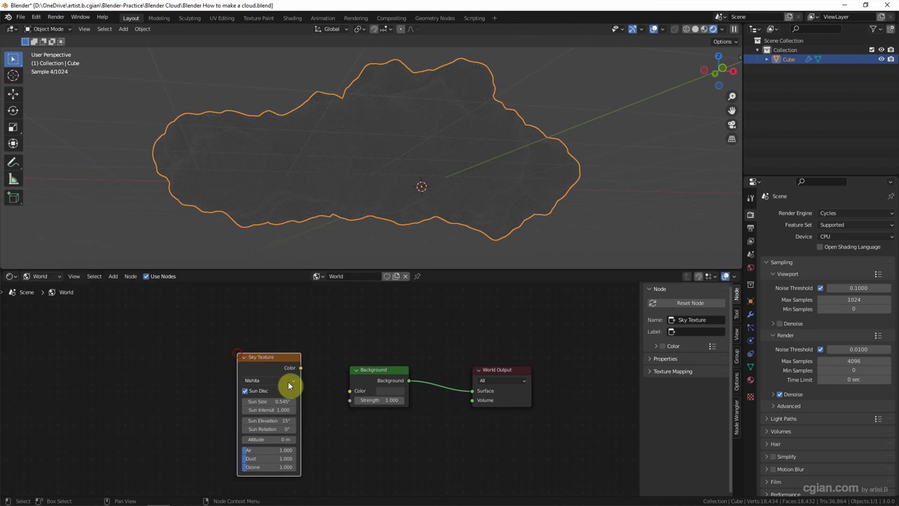
drag(300, 366, 348, 392)
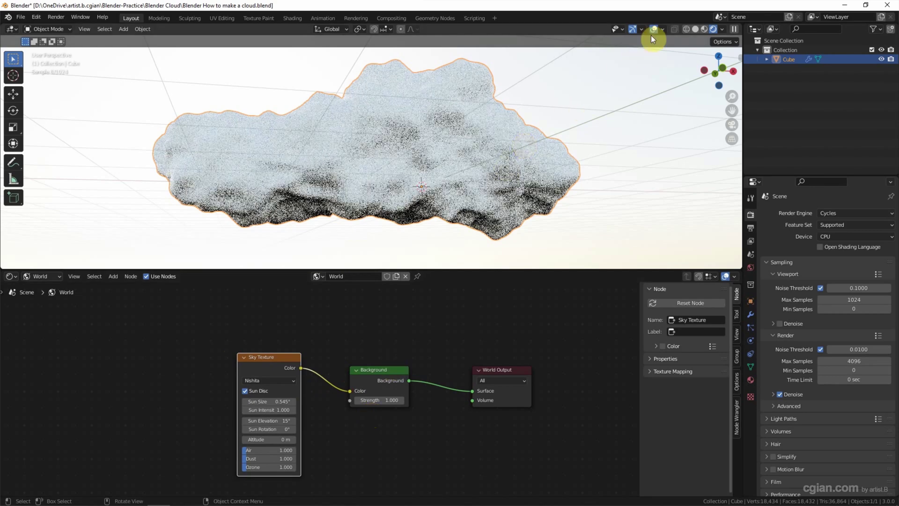
Step: Hide overlays, set Background strength to 0.1 and rotate the sun to 264° with 26.5° elevation
click(654, 31)
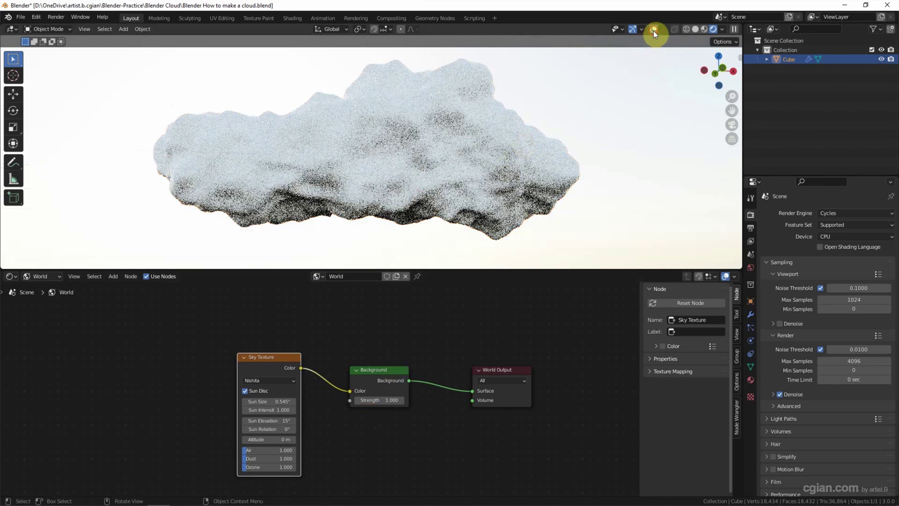
click(389, 401)
text(.1)
key(Return)
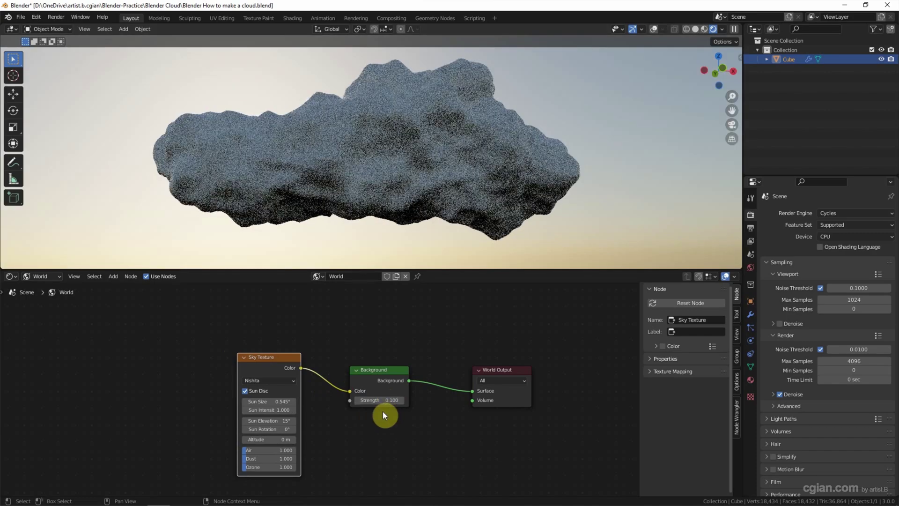
drag(257, 429, 675, 428)
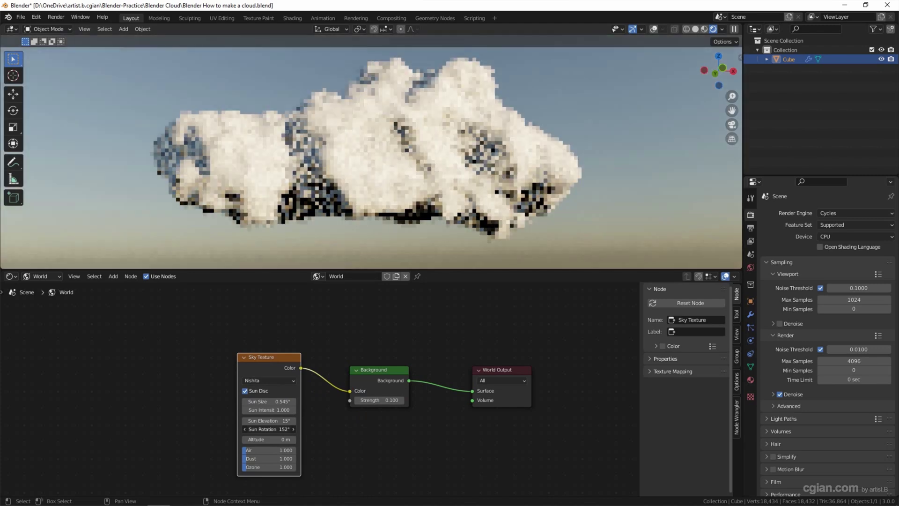
mouse_move(257, 429)
mouse_down()
mouse_move(295, 429)
mouse_move(295, 420)
mouse_up()
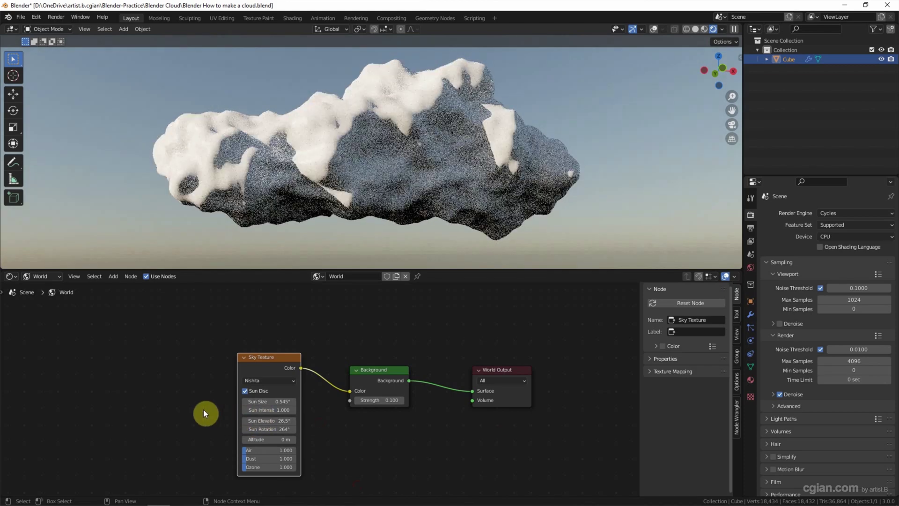
Step: Set the Sky Texture altitude to 5000 m and ozone to 2
click(263, 441)
text(5000)
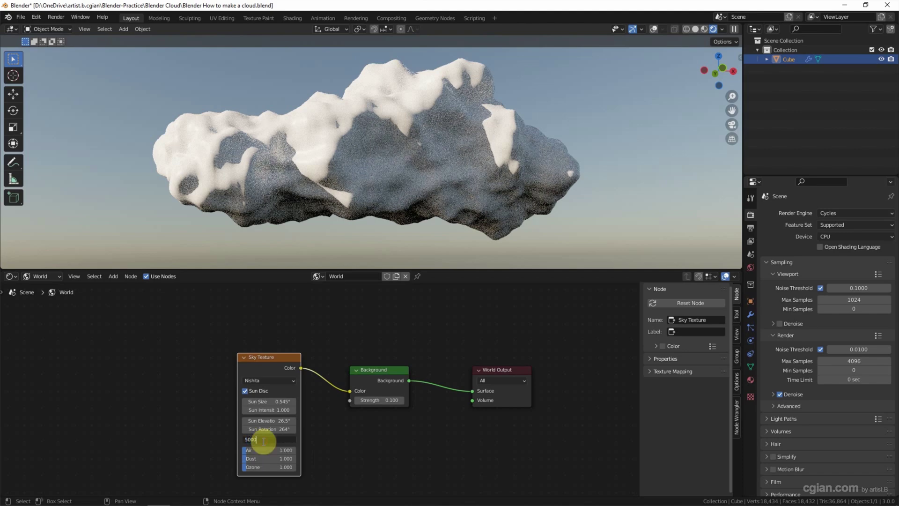
key(Return)
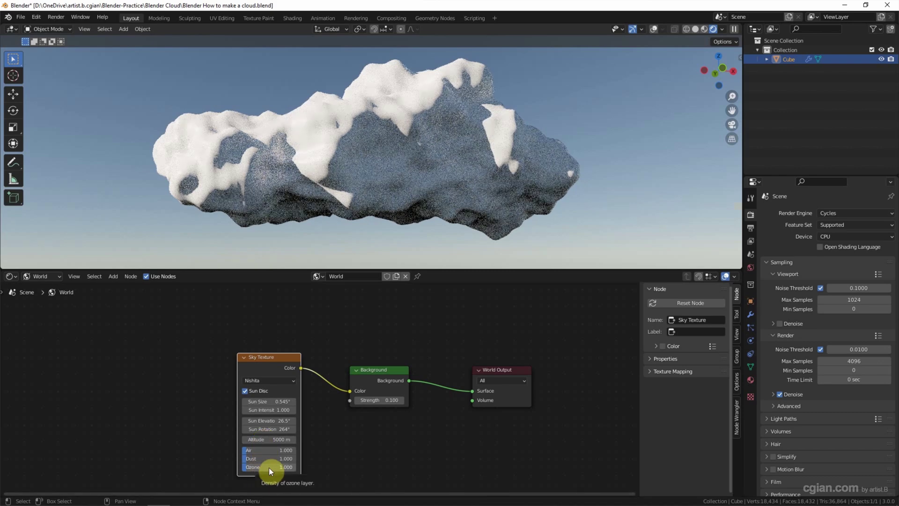
click(269, 468)
text(2)
key(Return)
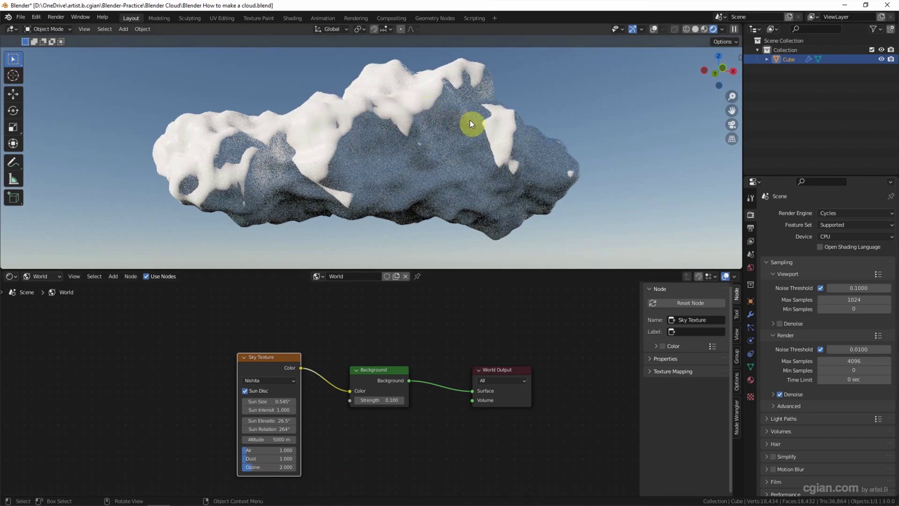
Step: Switch to the cloud's Object material nodes and delete the Principled BSDF
click(47, 276)
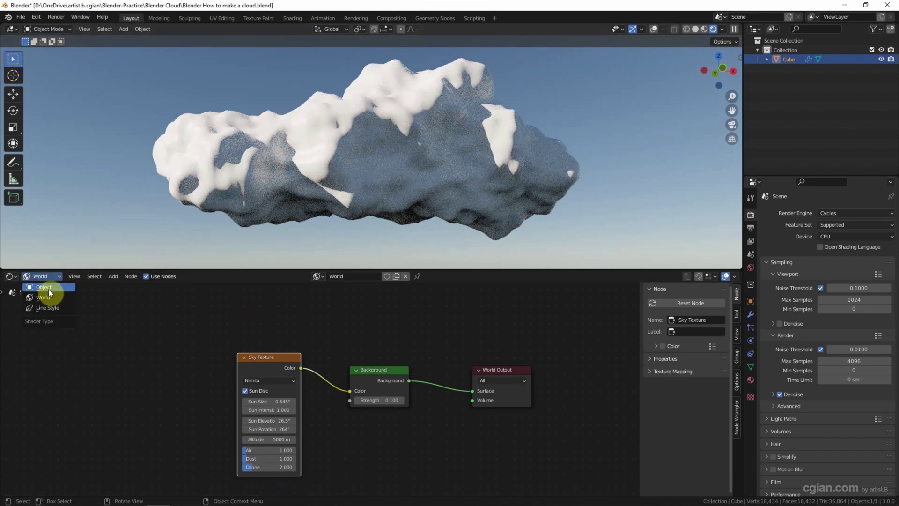
click(53, 288)
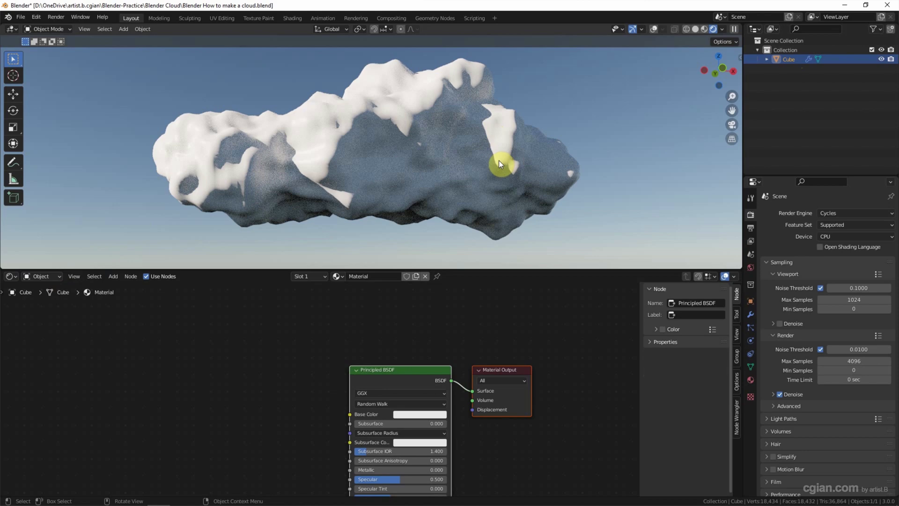
middle_drag(464, 348, 456, 311)
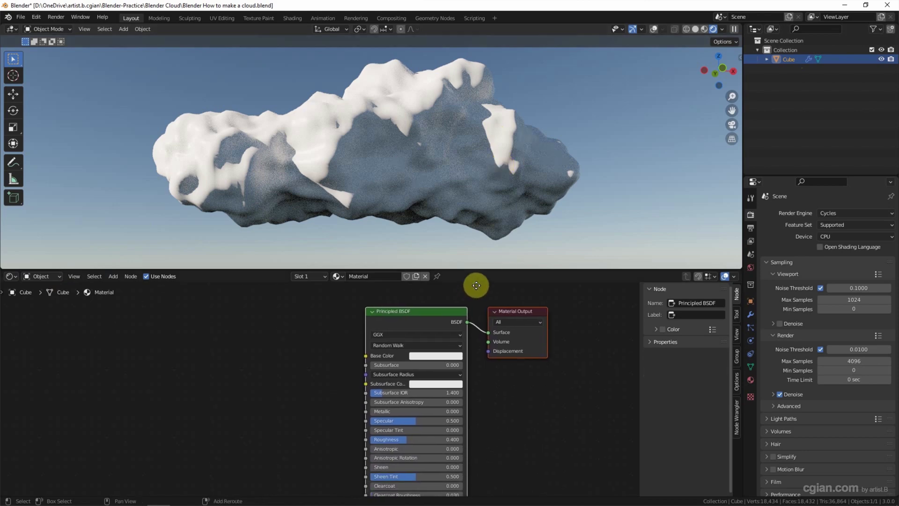
click(455, 311)
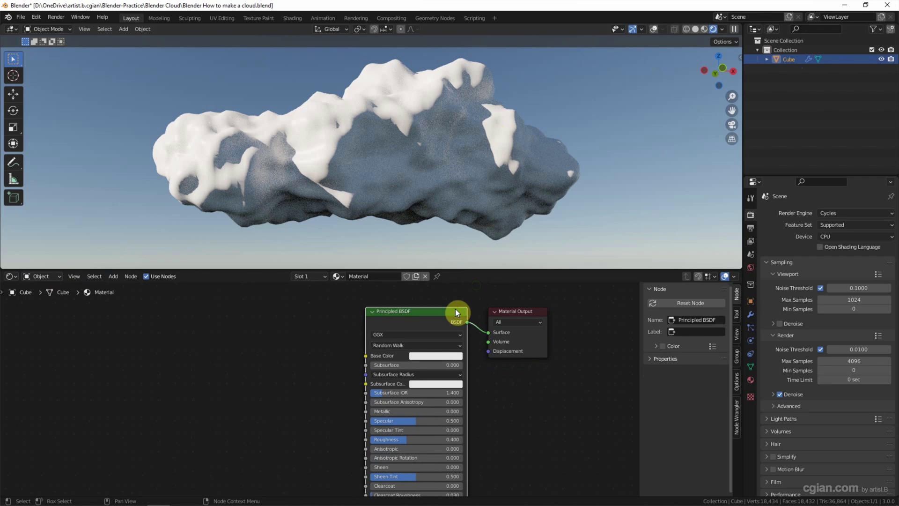
key(x)
Step: Add a Volume Scatter node and connect it to the Material Output's Volume socket
key(shift+a)
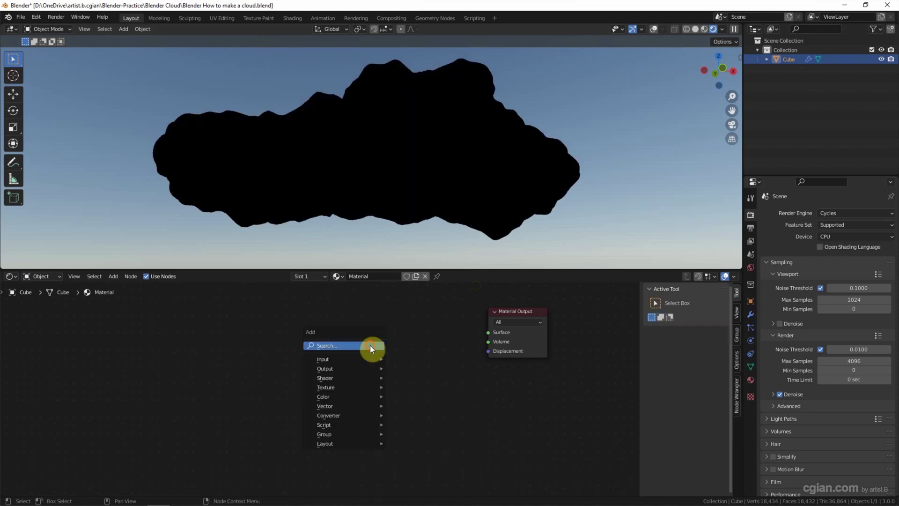
click(370, 345)
text(vlo)
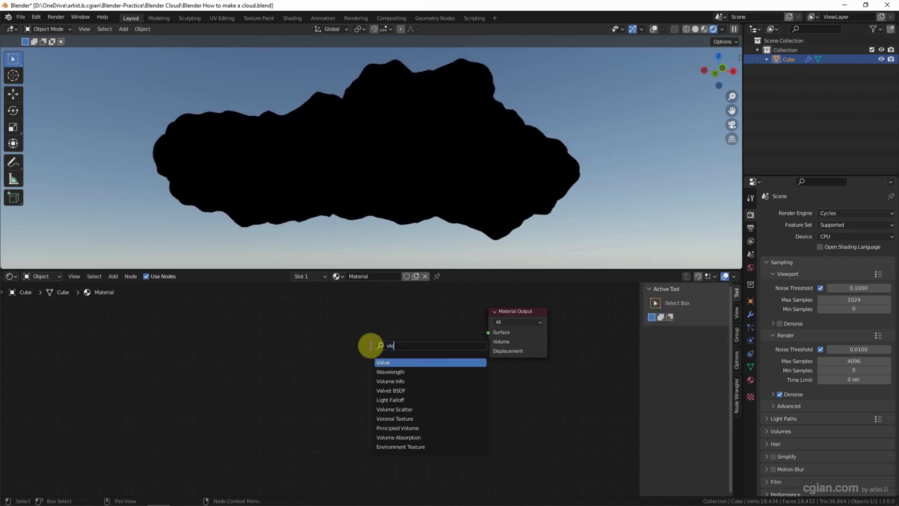
key(BackSpace)
key(BackSpace)
text(o)
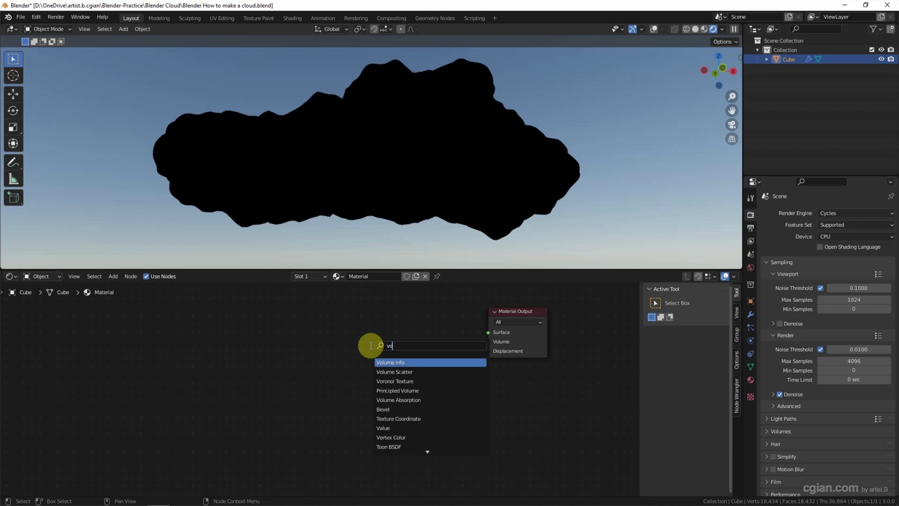
text(lu)
key(Down)
key(Return)
click(402, 314)
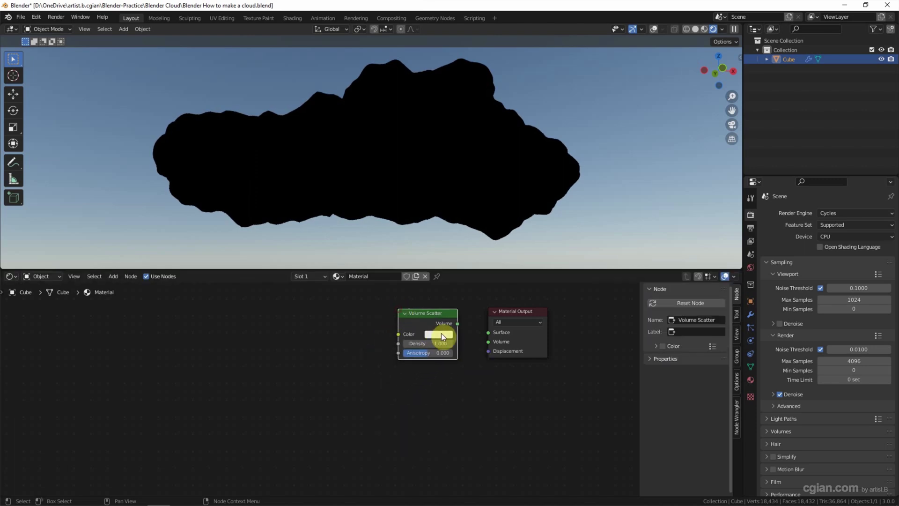
drag(458, 324, 488, 341)
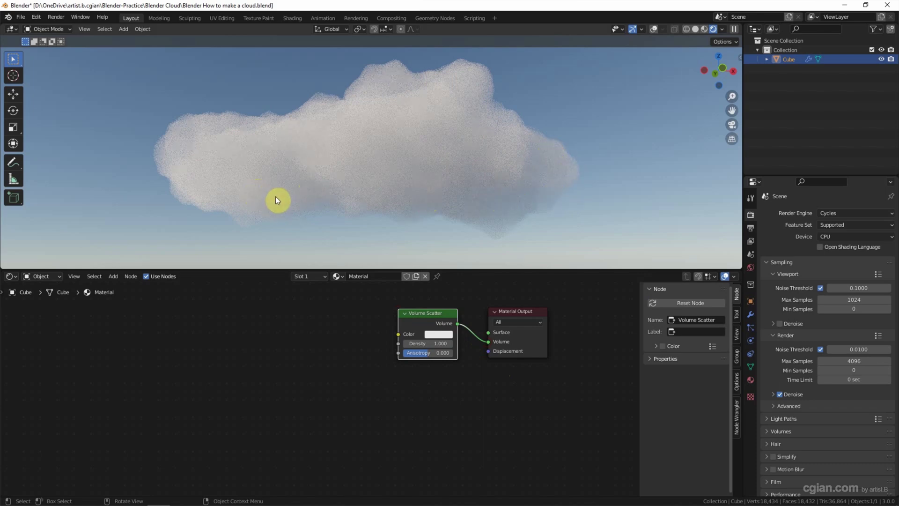
Step: Add a Math node set to Multiply feeding the Volume Scatter Density
key(shift+a)
click(315, 350)
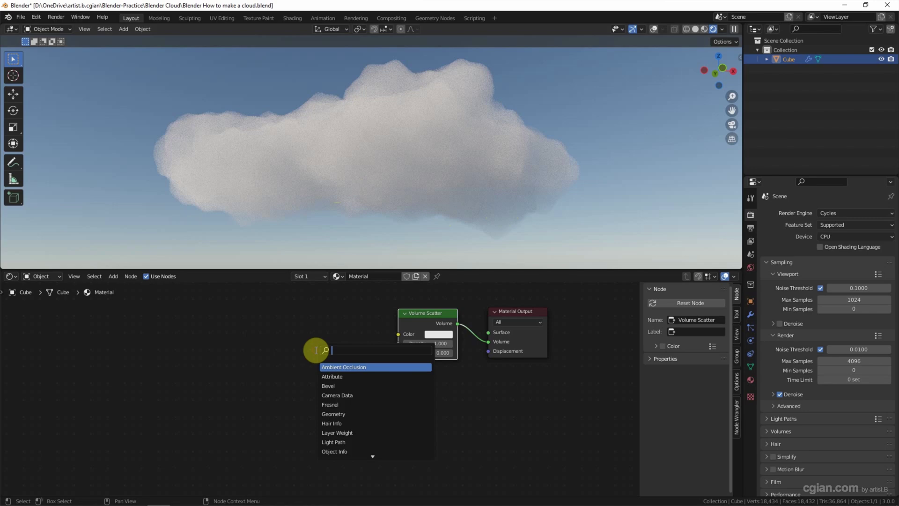
text(math)
key(Return)
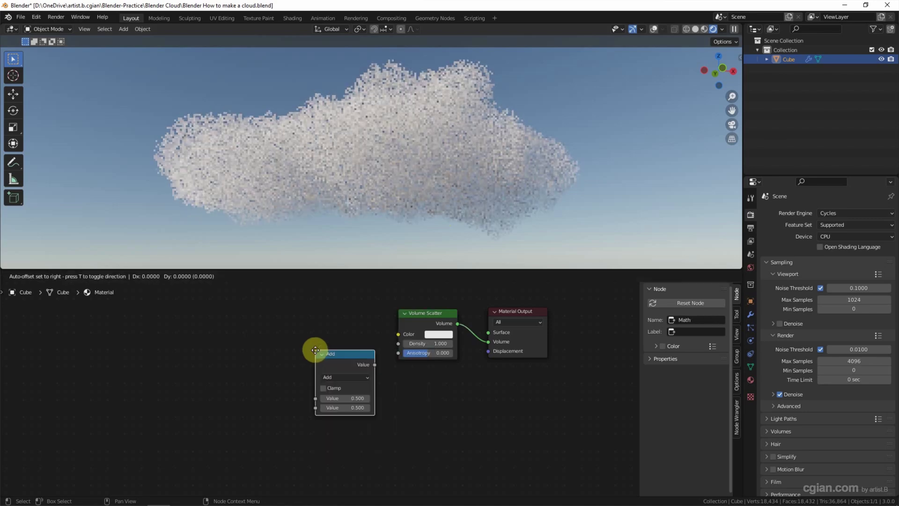
click(327, 309)
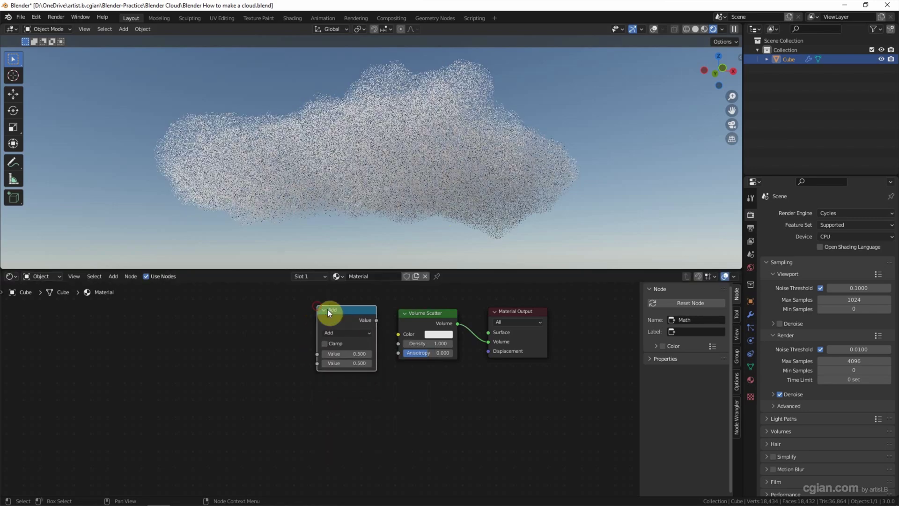
click(336, 335)
click(355, 359)
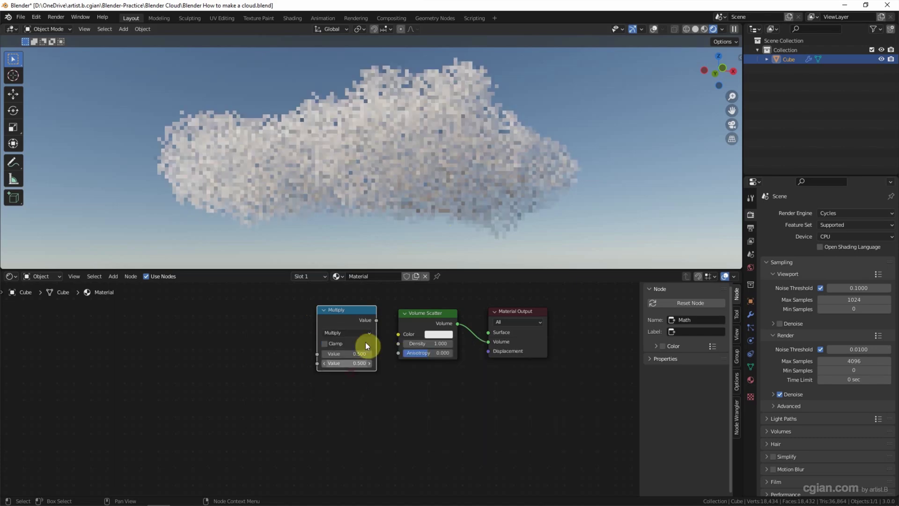
drag(377, 320, 399, 343)
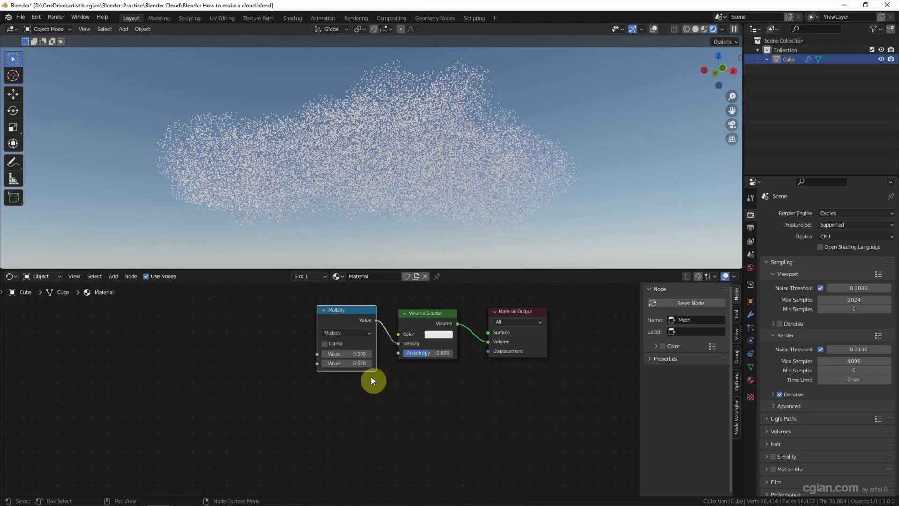
Step: Raise the Multiply node's second value to 4.4 for a denser cloud
drag(338, 363, 394, 363)
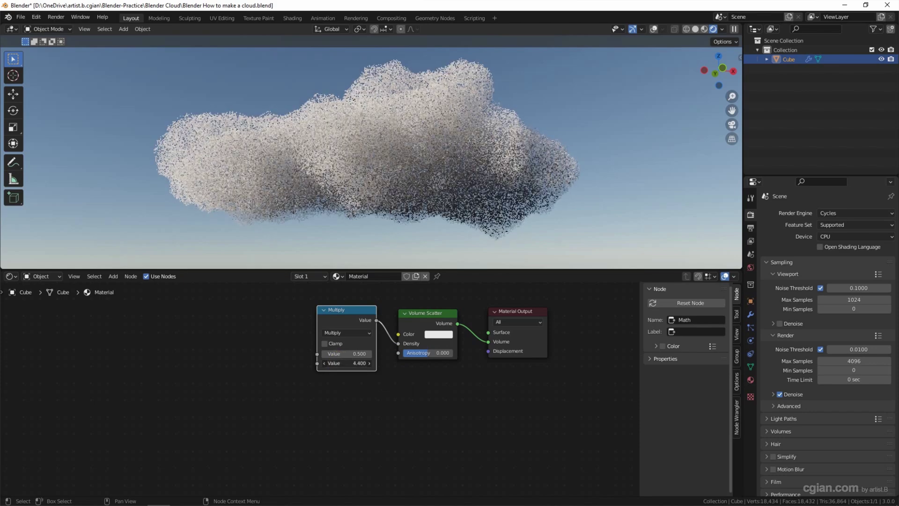
drag(394, 364, 421, 367)
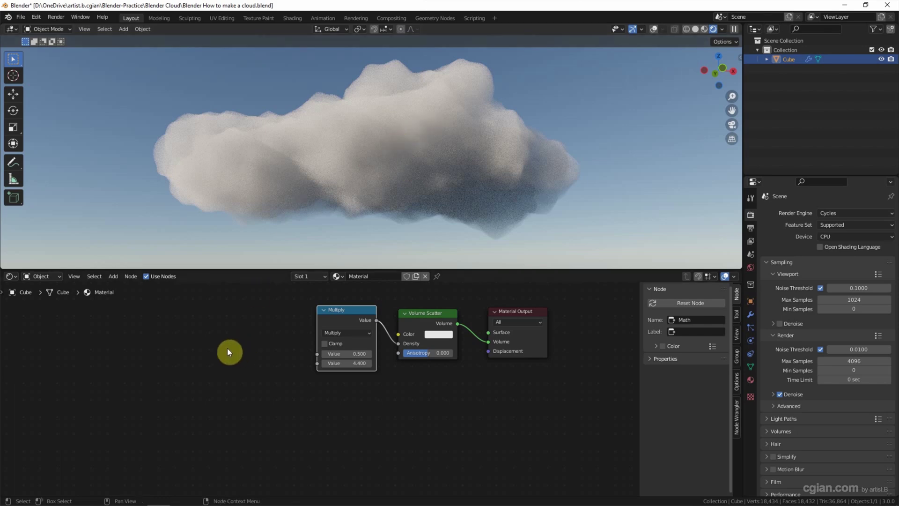
middle_drag(231, 351, 288, 367)
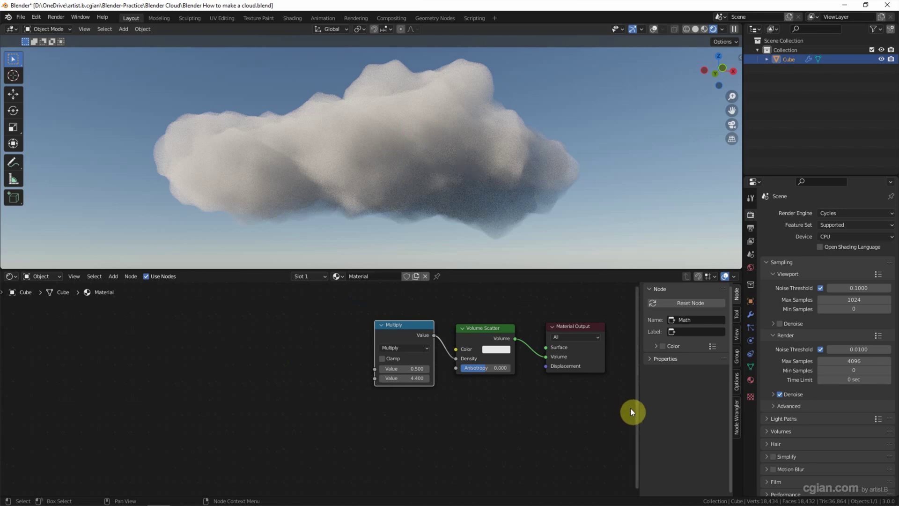
Step: Add a Math node via the node search, place it left of Multiply and set it to Subtract
drag(639, 409, 750, 409)
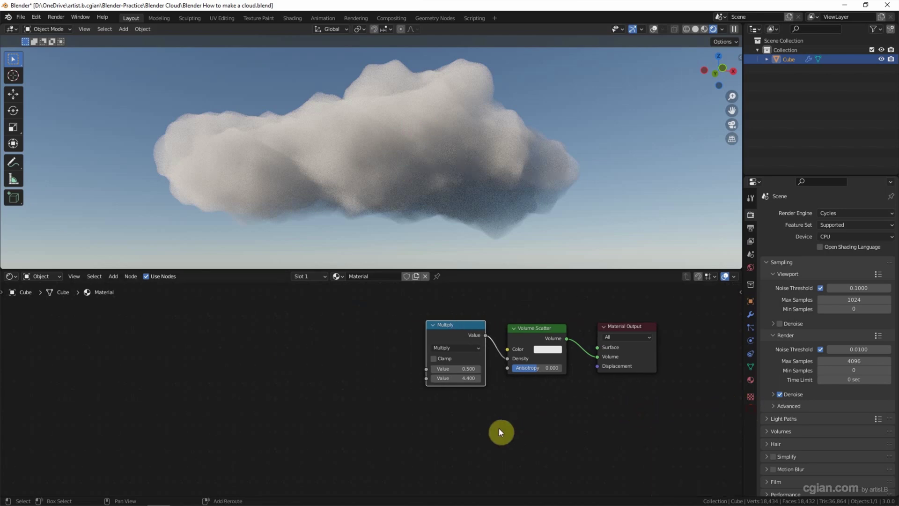
middle_drag(500, 430, 554, 456)
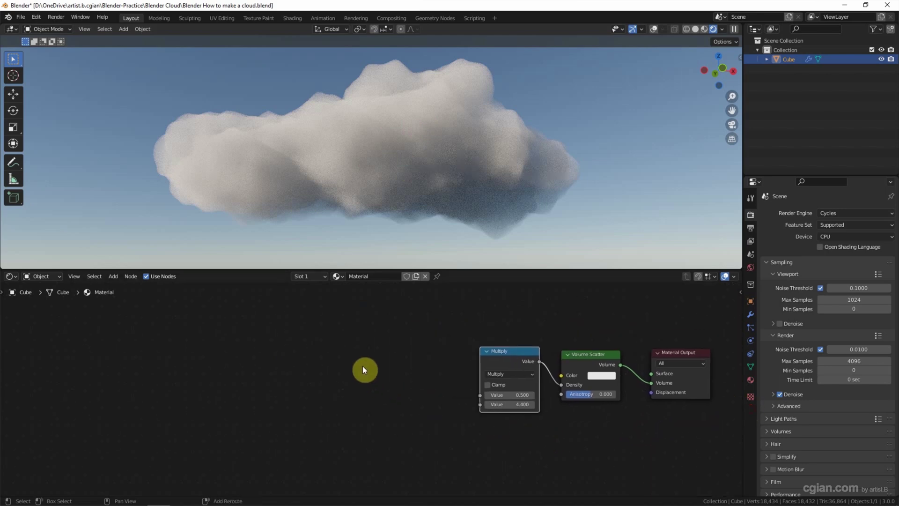
key(shift+a)
text(su)
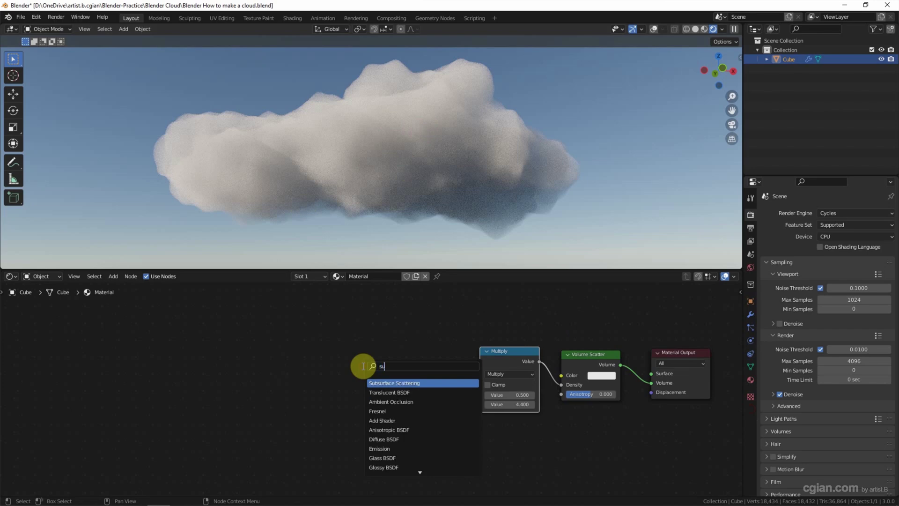
text(b)
key(BackSpace)
key(BackSpace)
key(BackSpace)
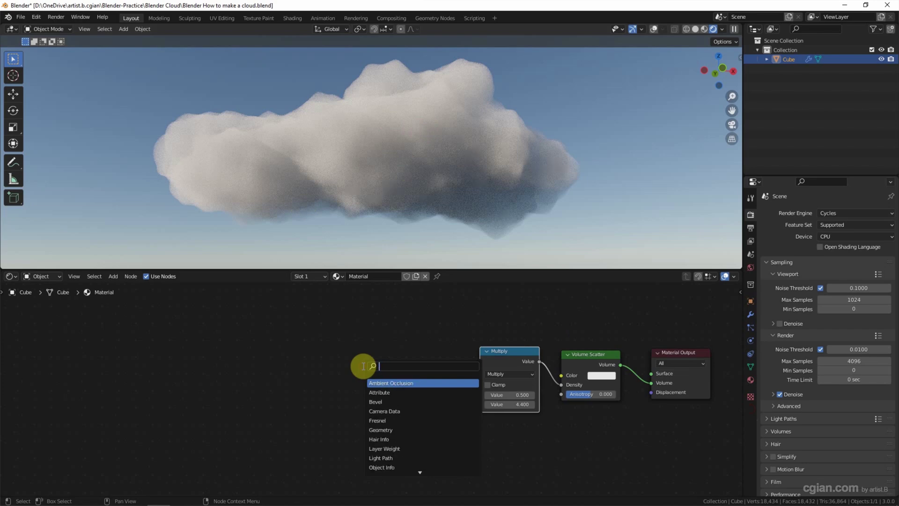
text(add)
key(Return)
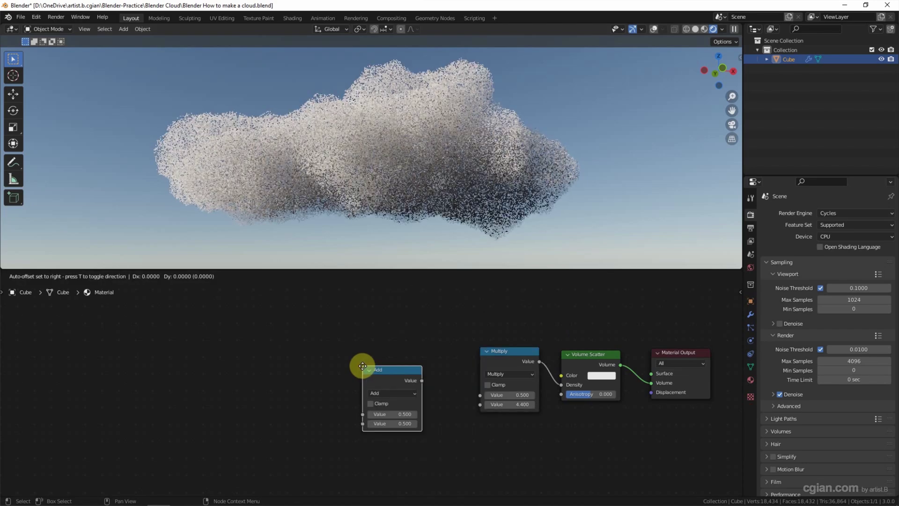
click(394, 342)
click(415, 367)
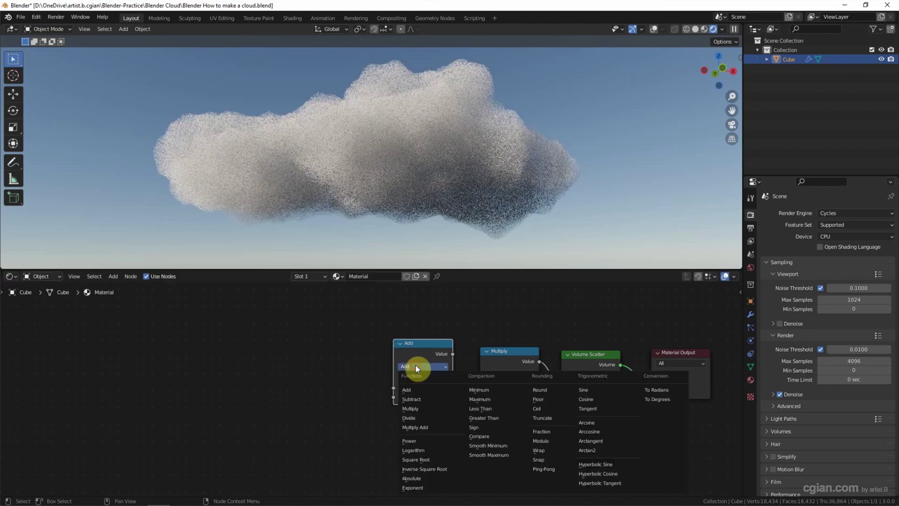
click(421, 400)
drag(429, 350, 433, 357)
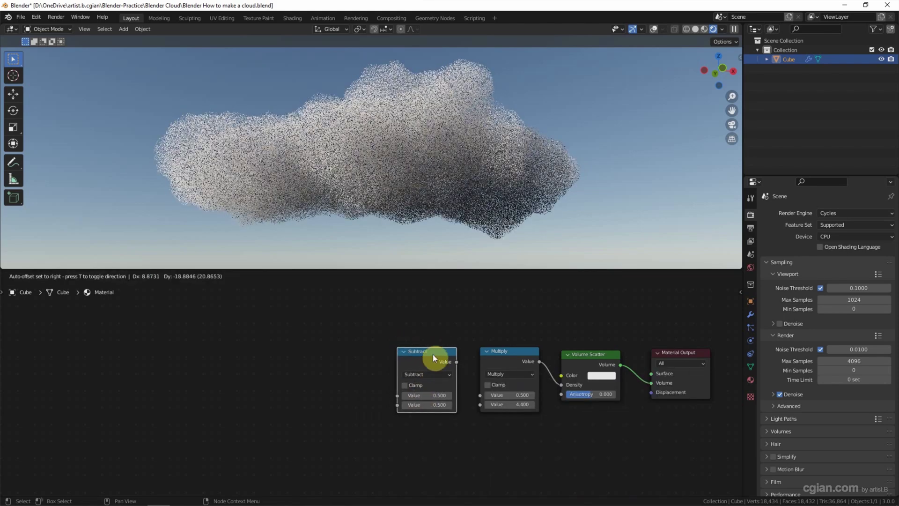
Step: Add a Noise Texture node and place it left of the Subtract node
click(321, 347)
key(shift+a)
click(321, 347)
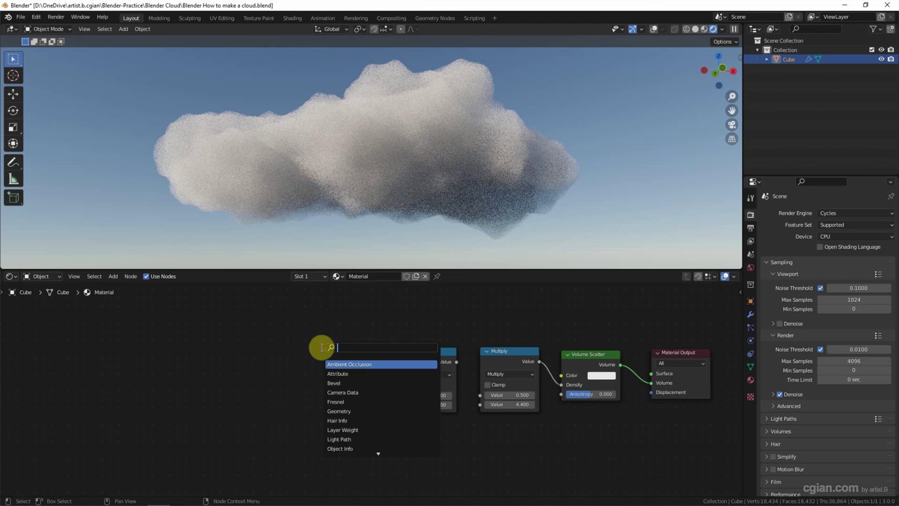
text(nois)
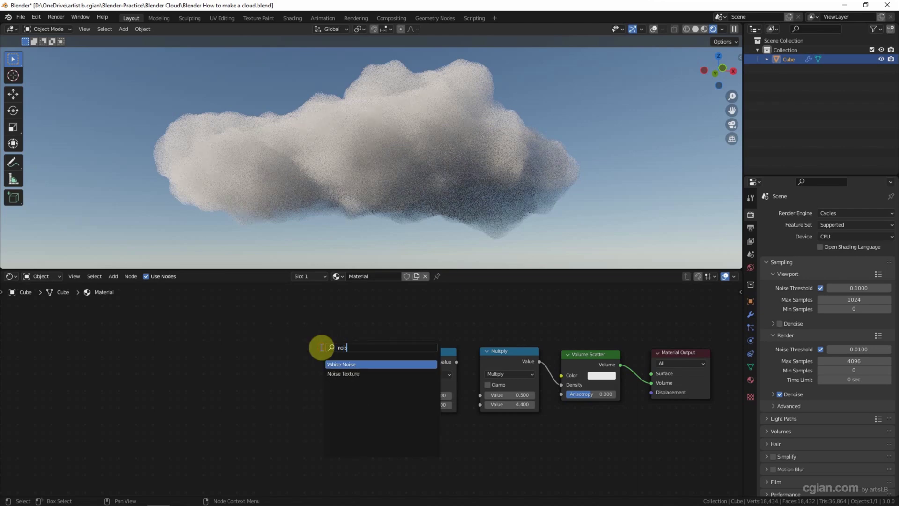
key(Down)
key(Return)
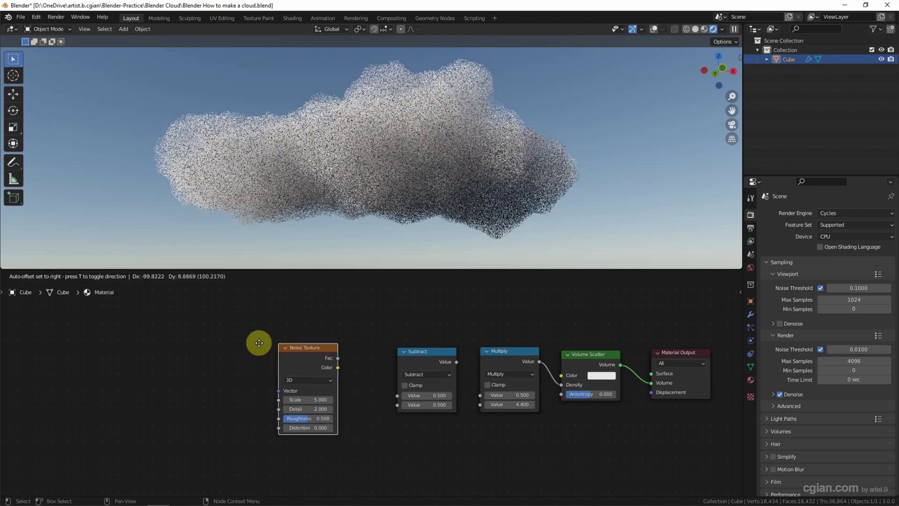
click(287, 345)
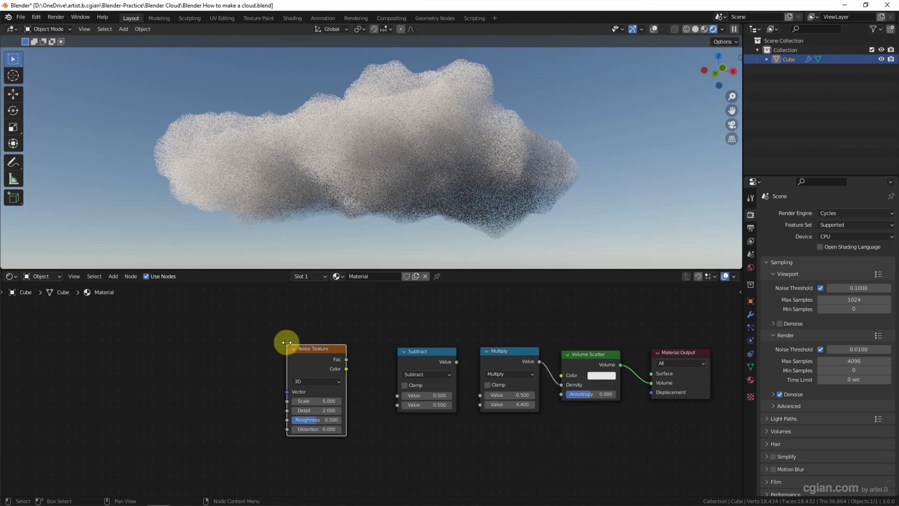
Step: Add a Mapping node and place it left of the Noise Texture node
key(shift+a)
click(229, 344)
text(mapping)
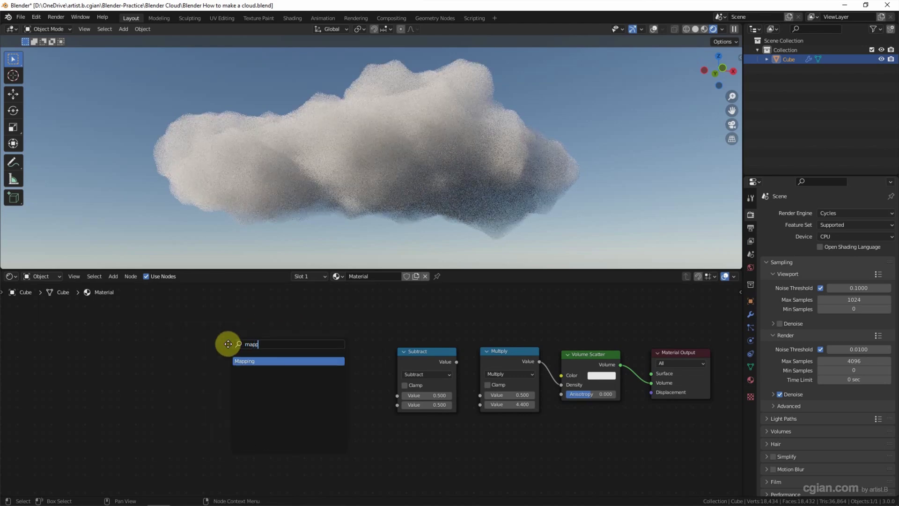
key(Return)
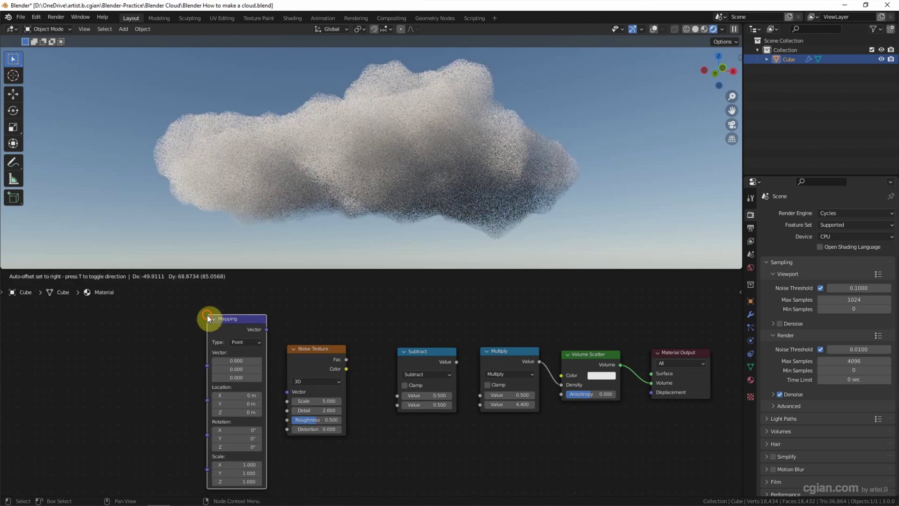
click(208, 315)
key(shift+s)
key(Escape)
Step: Add a Texture Coordinate node and place it left of the Mapping node
key(shift+a)
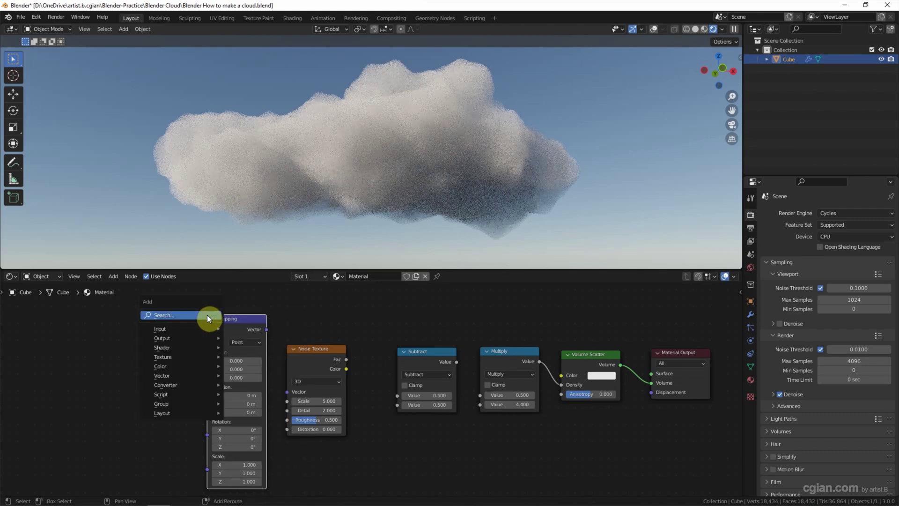
click(207, 315)
text(ture)
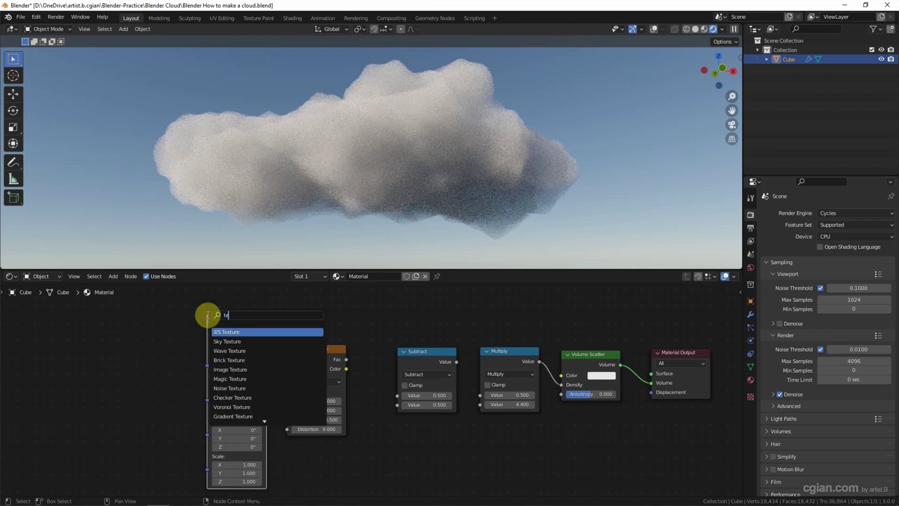
text( c)
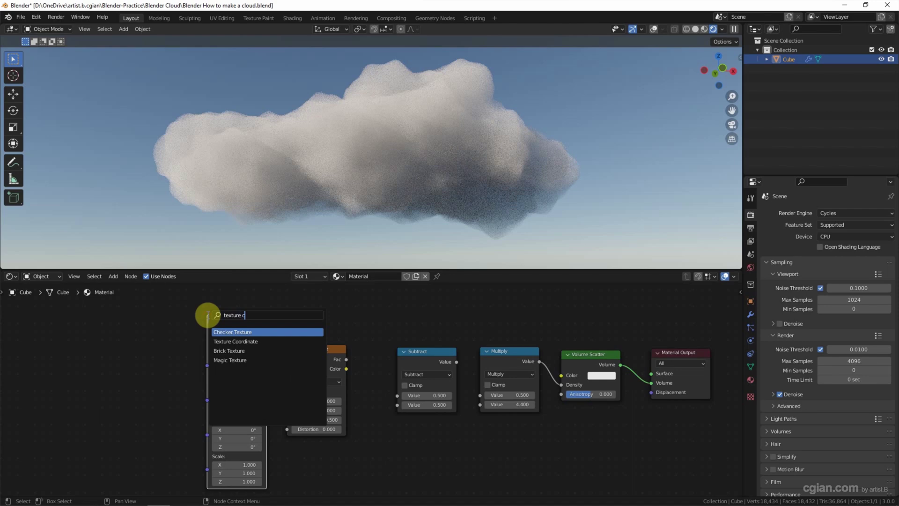
key(Down)
key(Return)
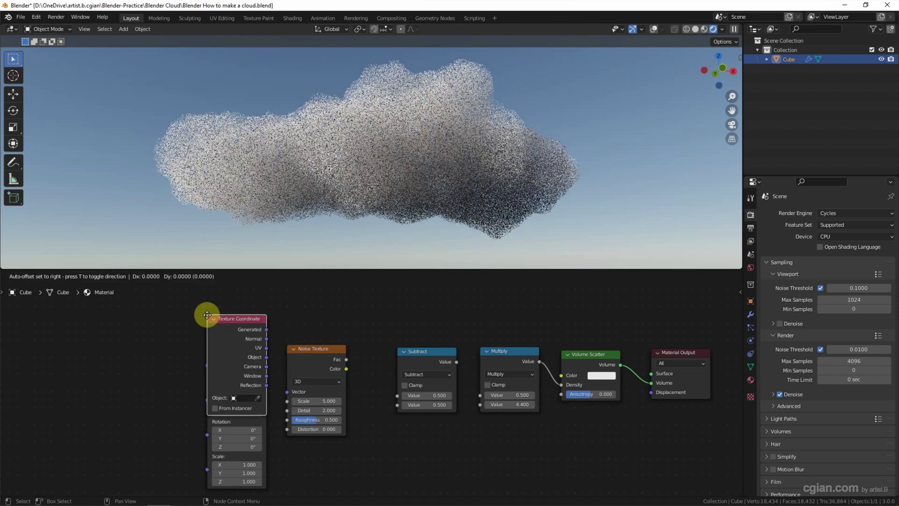
click(111, 321)
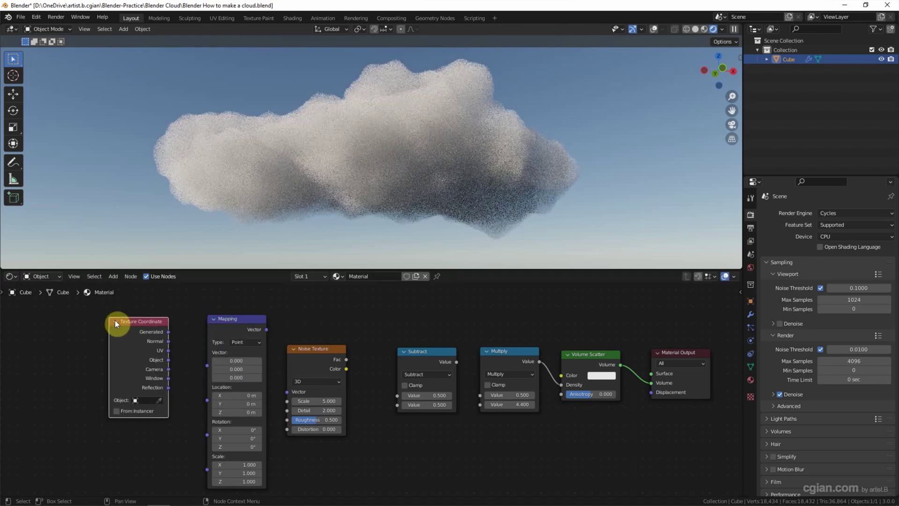
Step: Link Generated coordinates into Mapping and Mapping's vector into the Noise Texture
drag(169, 332, 174, 337)
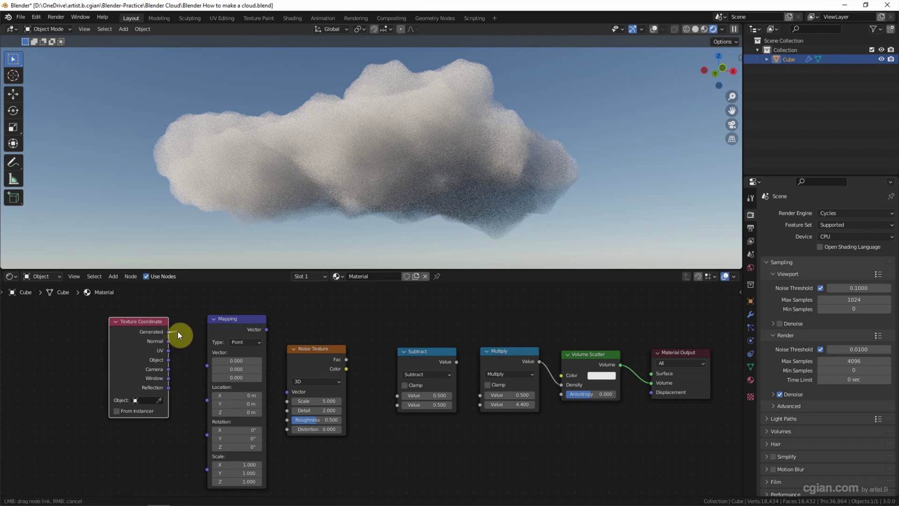
drag(200, 365, 207, 365)
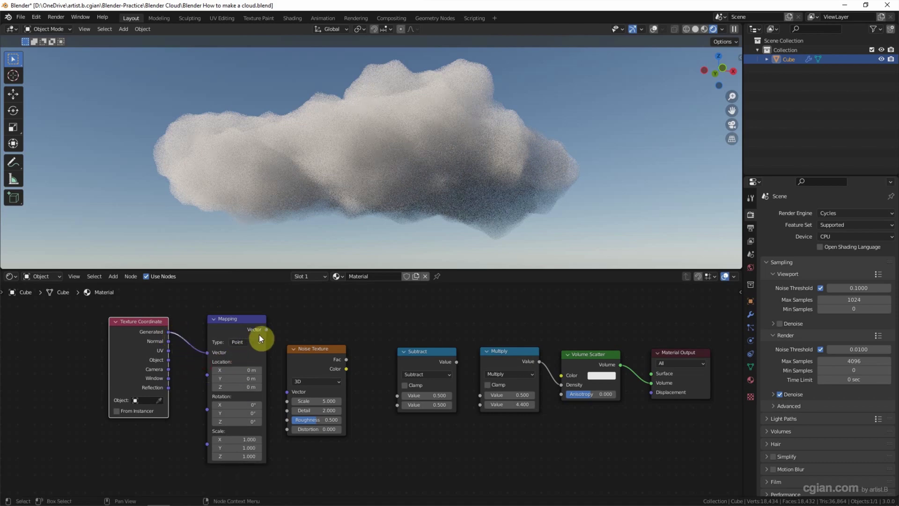
drag(267, 329, 285, 393)
Step: Link Noise Fac into Subtract and Subtract into Multiply, then lower the subtracted amount
drag(346, 359, 351, 358)
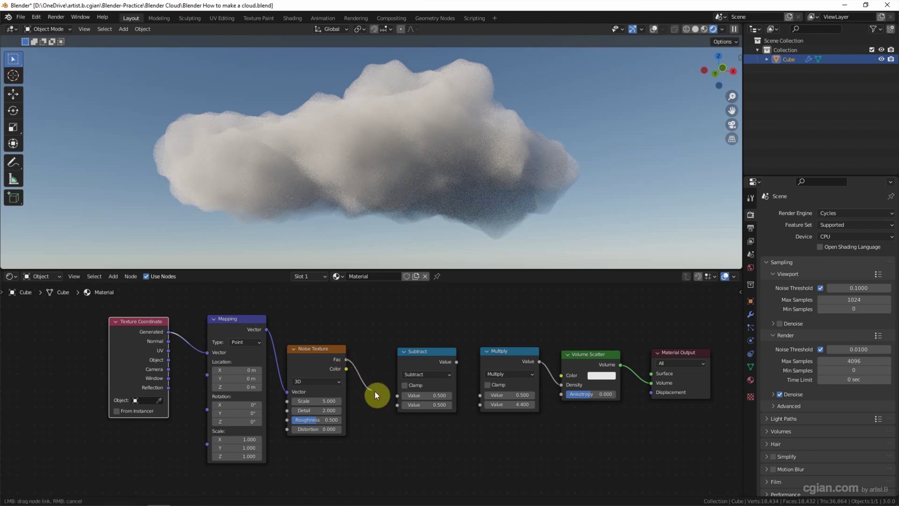
drag(396, 395, 394, 394)
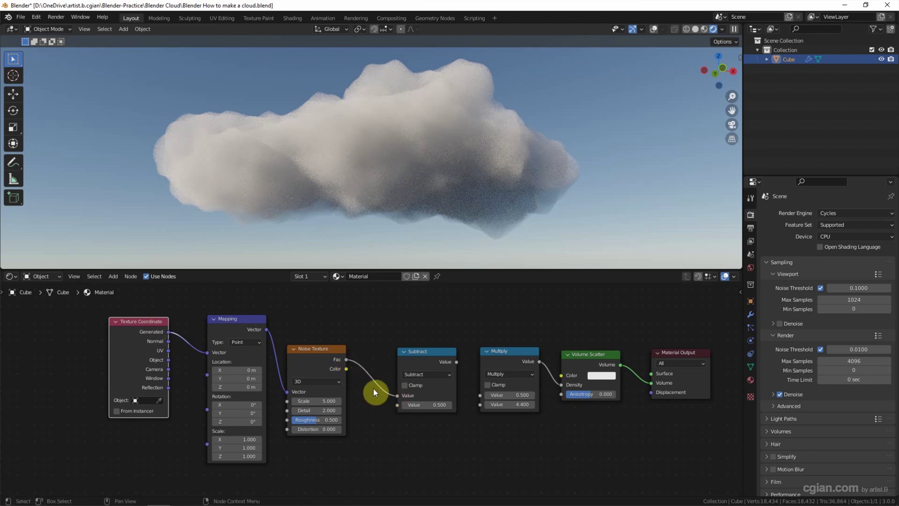
drag(457, 363, 478, 395)
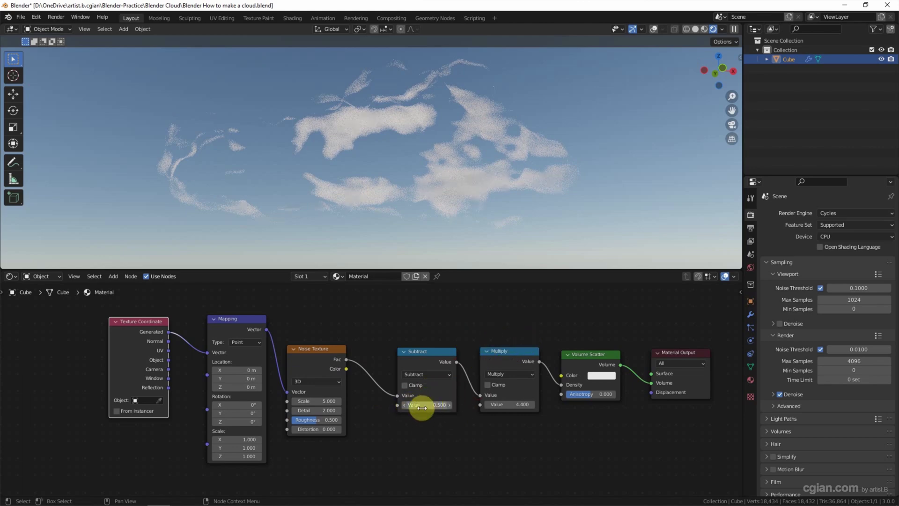
mouse_move(426, 407)
mouse_down()
mouse_move(404, 407)
mouse_move(447, 405)
mouse_up()
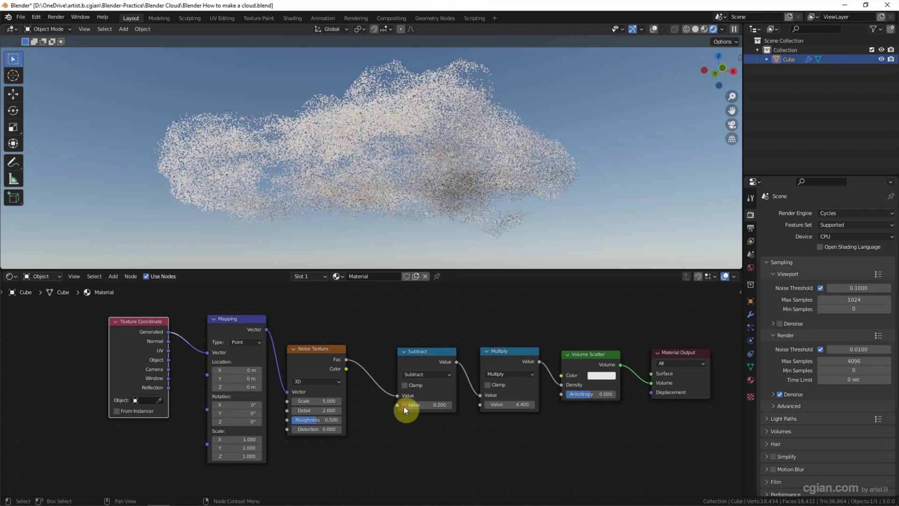
Step: Set the Subtract value to 0.5 and move the texture nodes left to make room
click(449, 406)
click(449, 405)
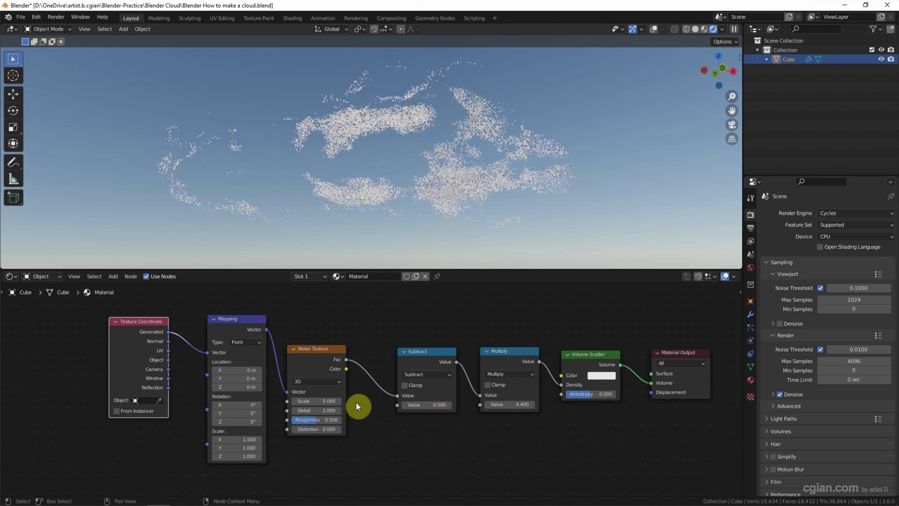
drag(330, 319, 186, 373)
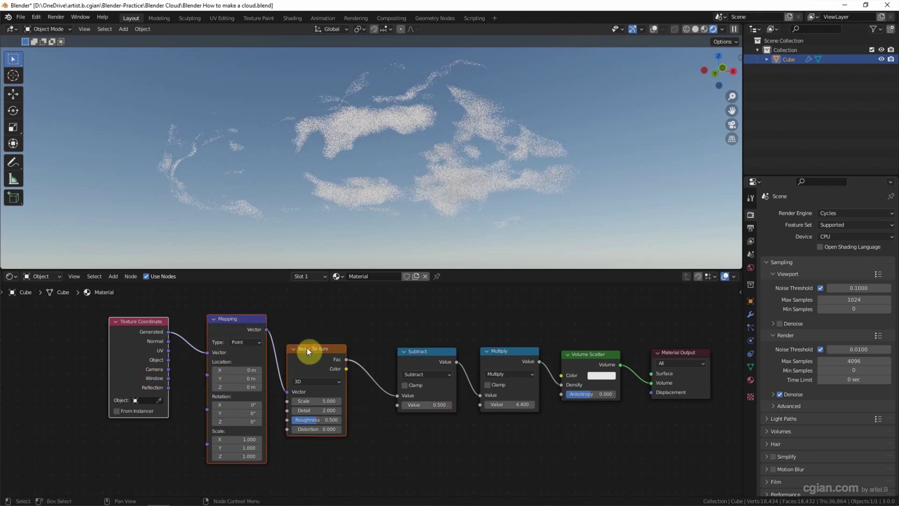
drag(307, 348, 193, 349)
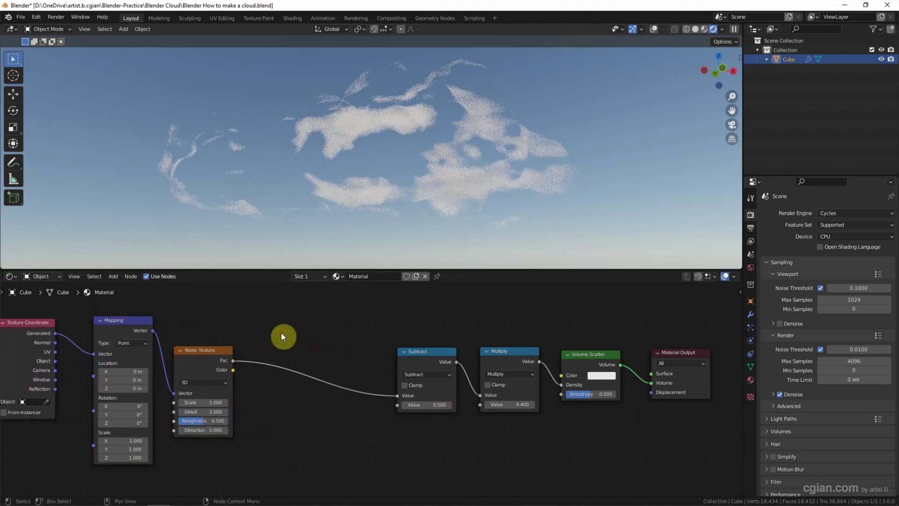
Step: Insert a ColorRamp on the Noise–Subtract link and pull its black and white stops inward
key(shift+a)
text(c)
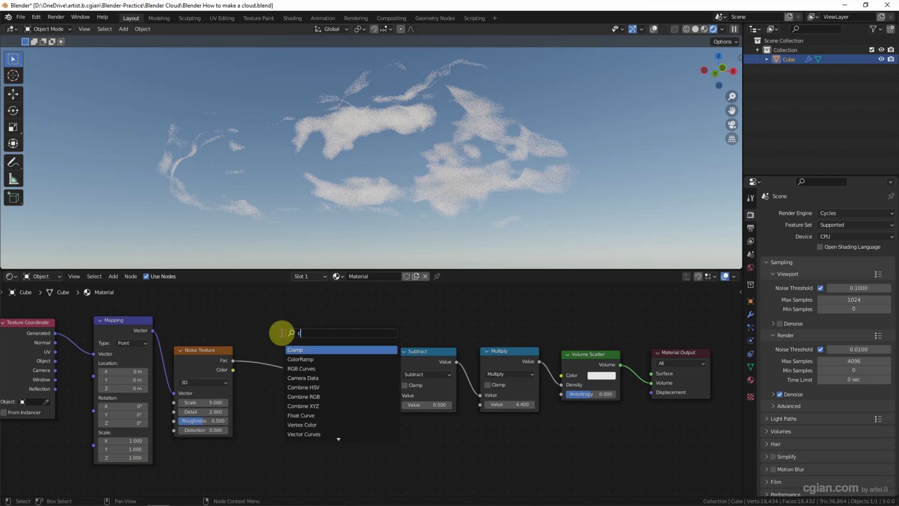
text(olor)
key(Return)
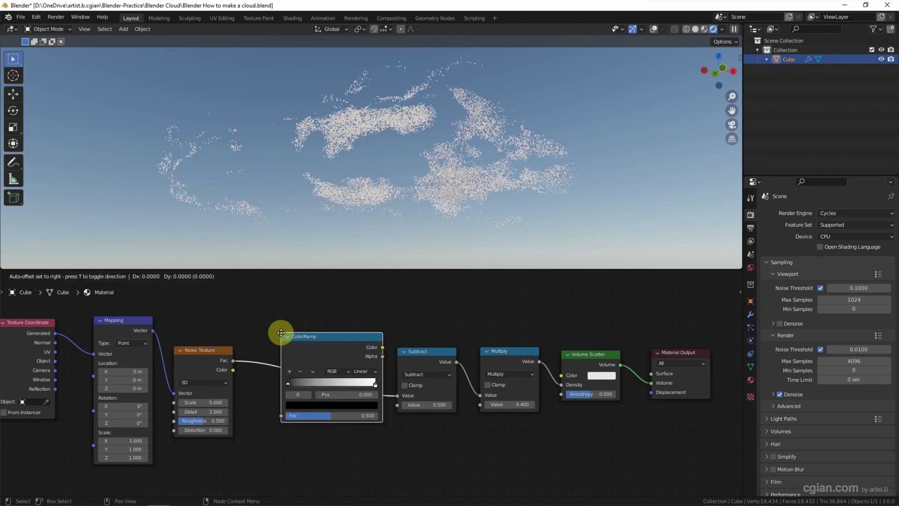
click(277, 330)
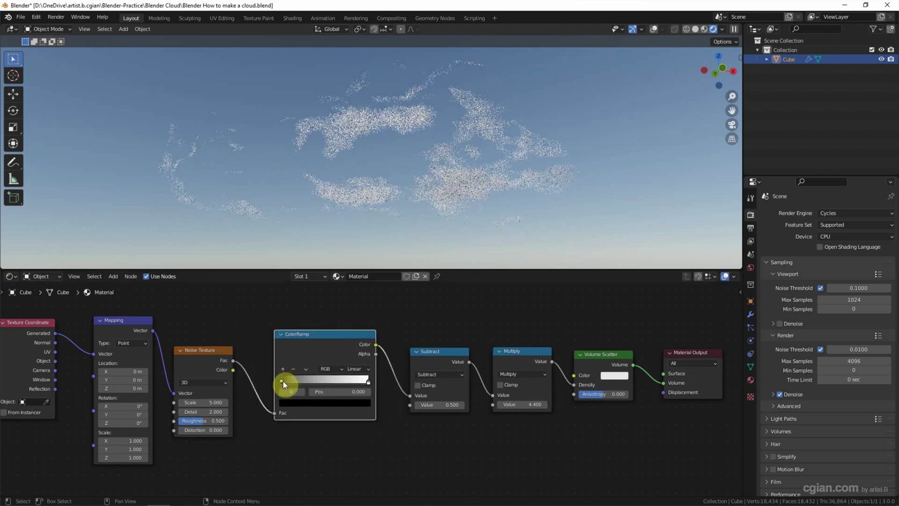
drag(282, 381, 302, 382)
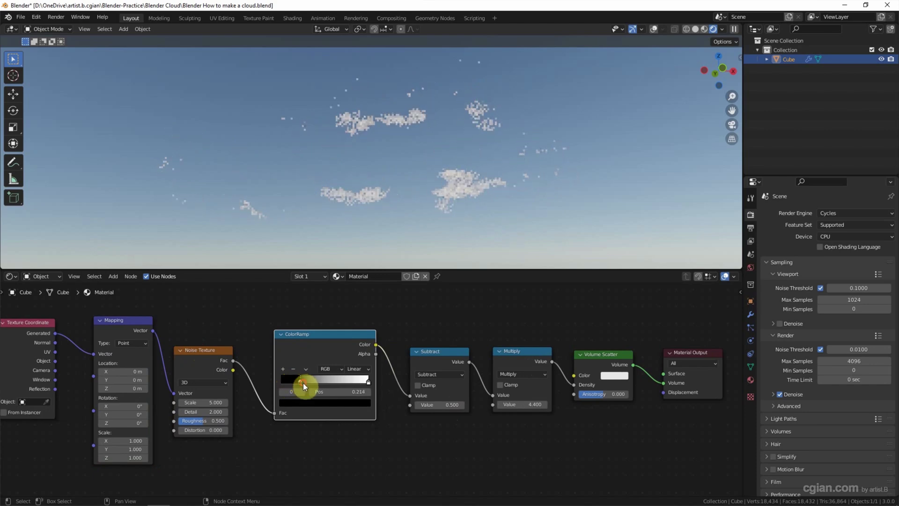
drag(368, 381, 346, 382)
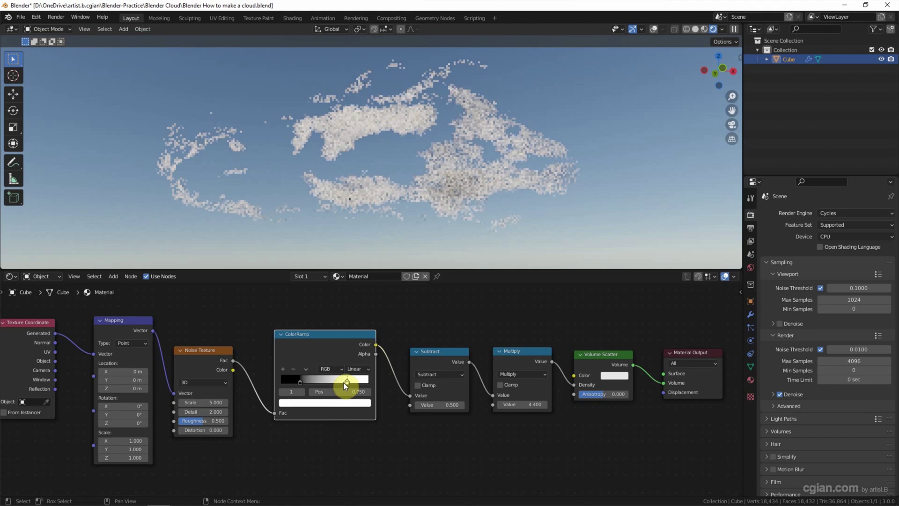
mouse_move(345, 383)
mouse_down()
mouse_move(320, 375)
mouse_move(348, 382)
mouse_up()
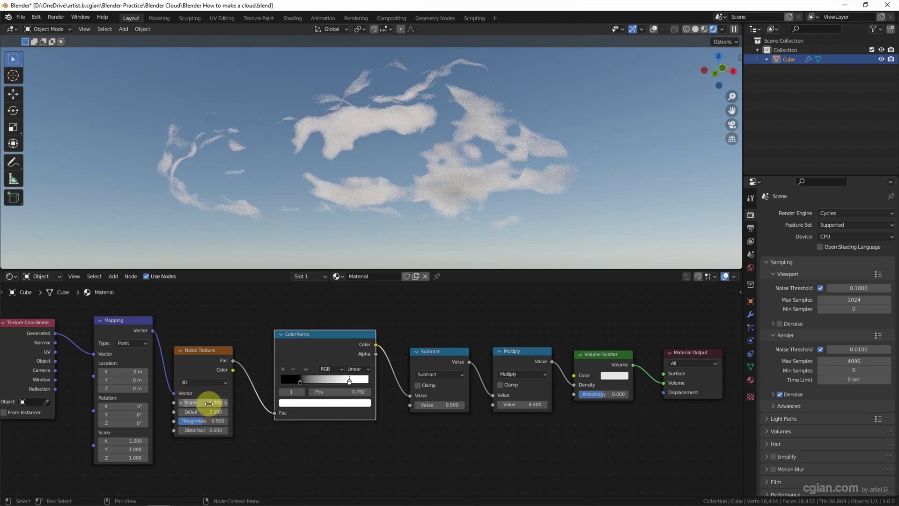
drag(207, 402, 197, 403)
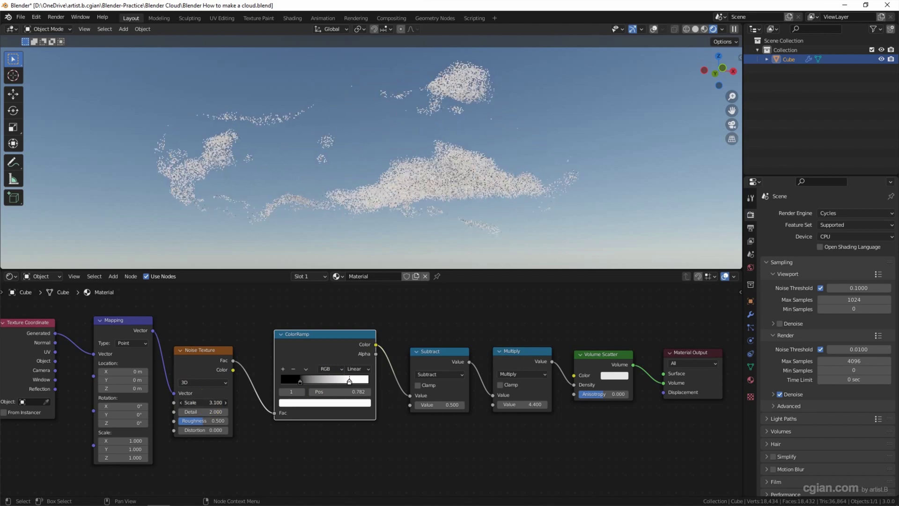
Step: Lower the Noise Texture scale to 3.1 and offset Mapping location X and Y to -0.4 m
drag(197, 402, 200, 402)
click(212, 419)
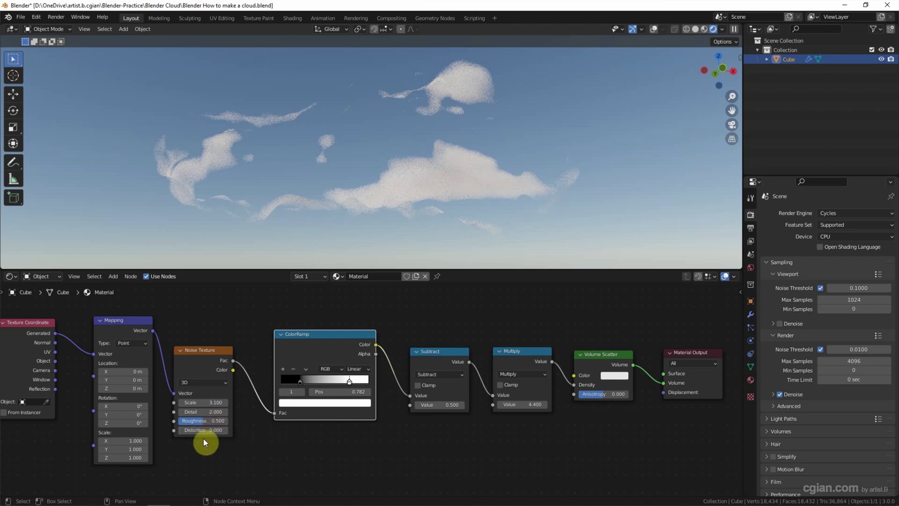
click(106, 371)
text(-0.3)
key(Return)
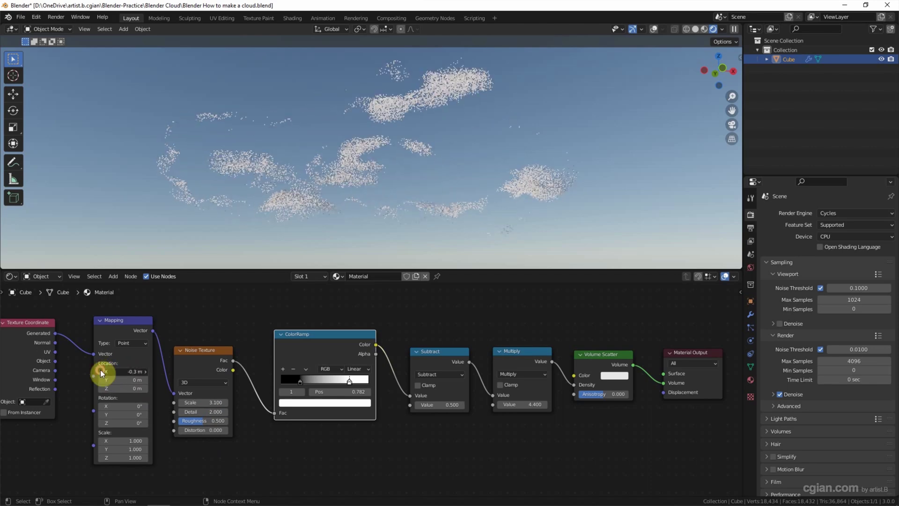
mouse_move(100, 371)
mouse_down()
mouse_move(85, 371)
mouse_move(90, 380)
mouse_up()
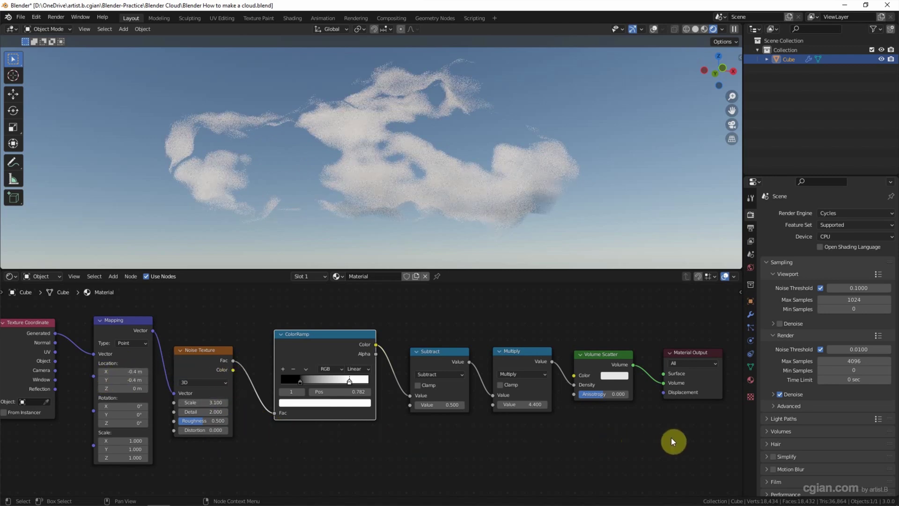
click(750, 397)
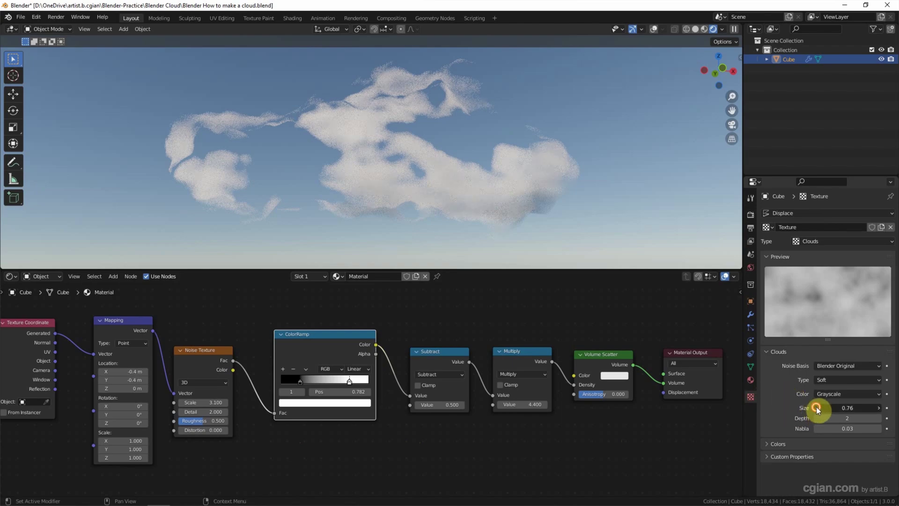
ctrl+scroll(817, 406, down, 3)
Step: Set the Clouds texture size to 0.29 and the Displace modifier strength to 0.5
drag(816, 408, 878, 410)
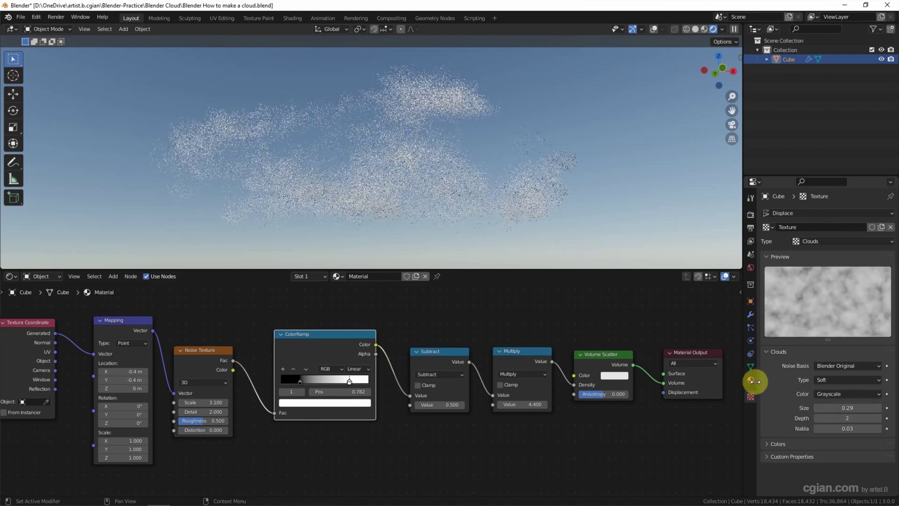
click(752, 316)
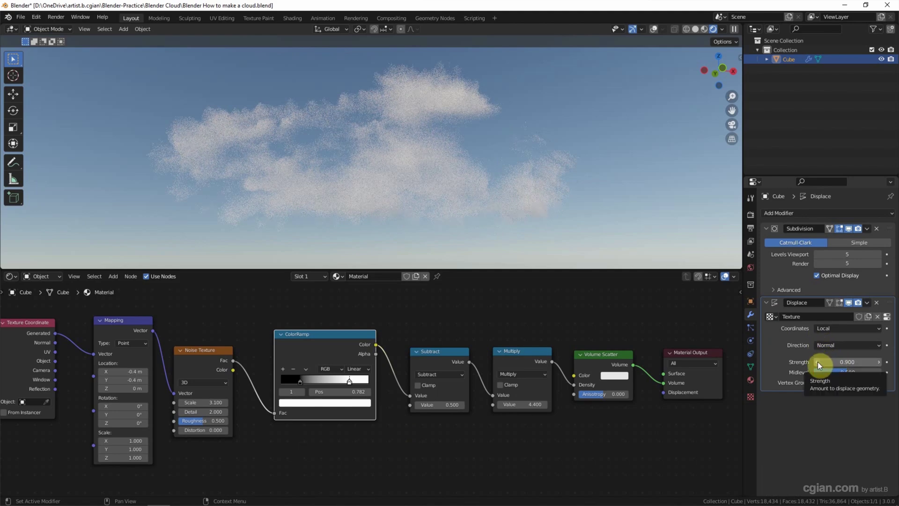
click(818, 361)
click(817, 362)
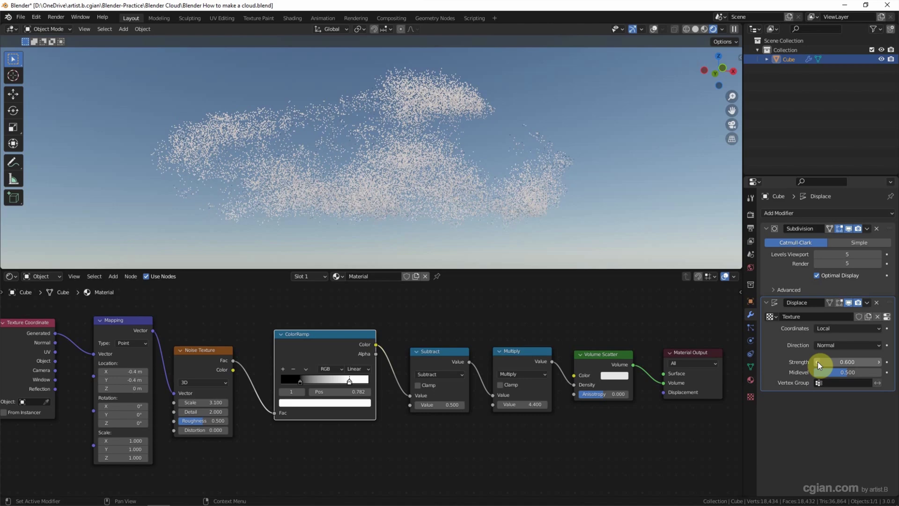
click(818, 362)
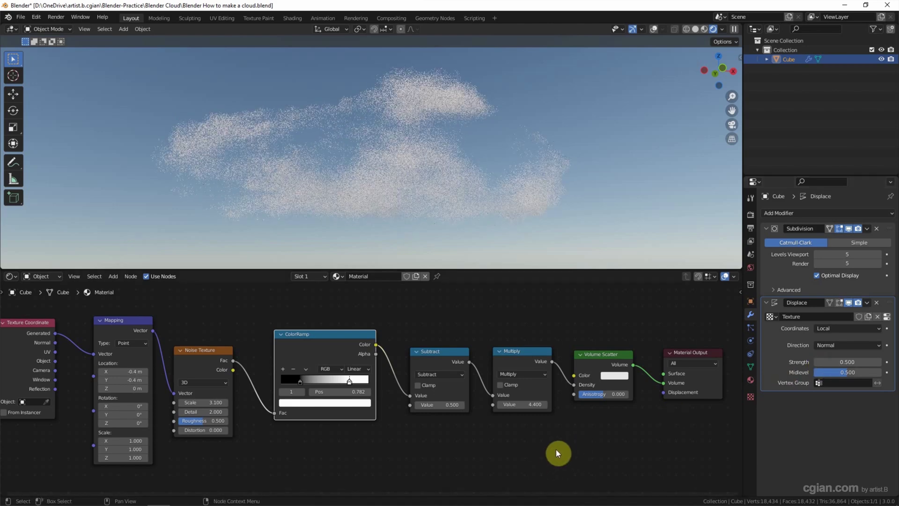
Step: Raise the Multiply node's density value to 11.6
mouse_move(523, 405)
mouse_down()
mouse_move(555, 405)
mouse_move(567, 428)
mouse_up()
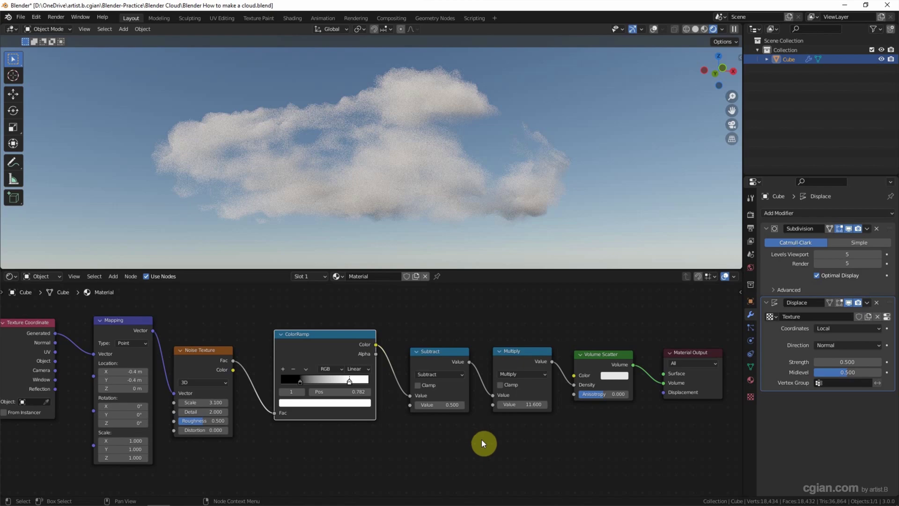
ctrl+scroll(100, 379, down, 2)
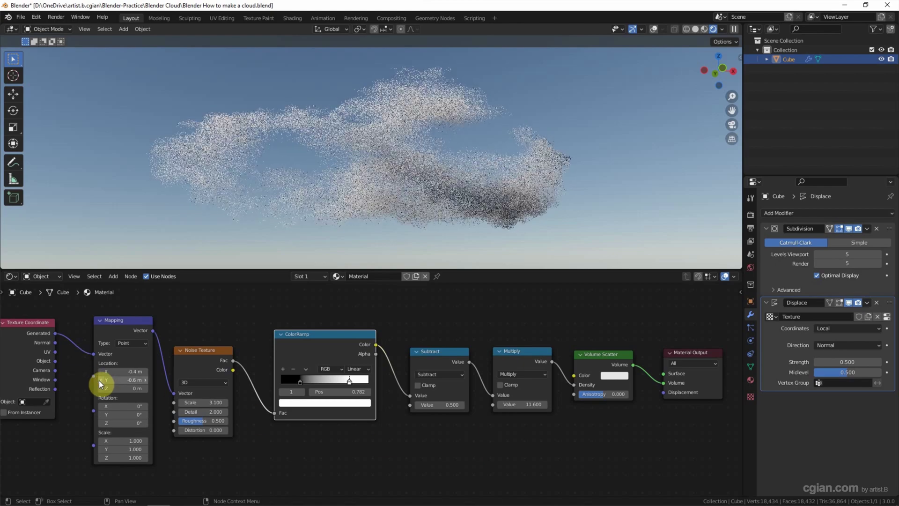